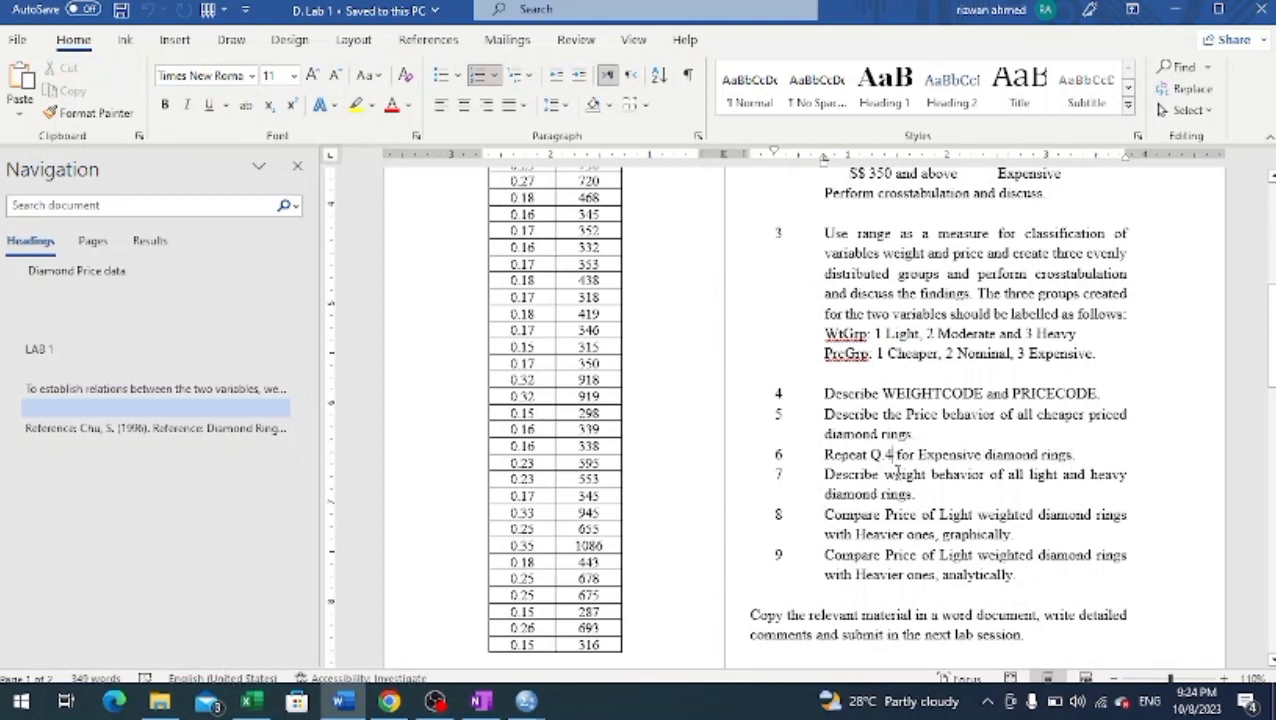
Correct the reference in question 6 of the lab sheet to Q.5
key("BackSpace")
type("5")
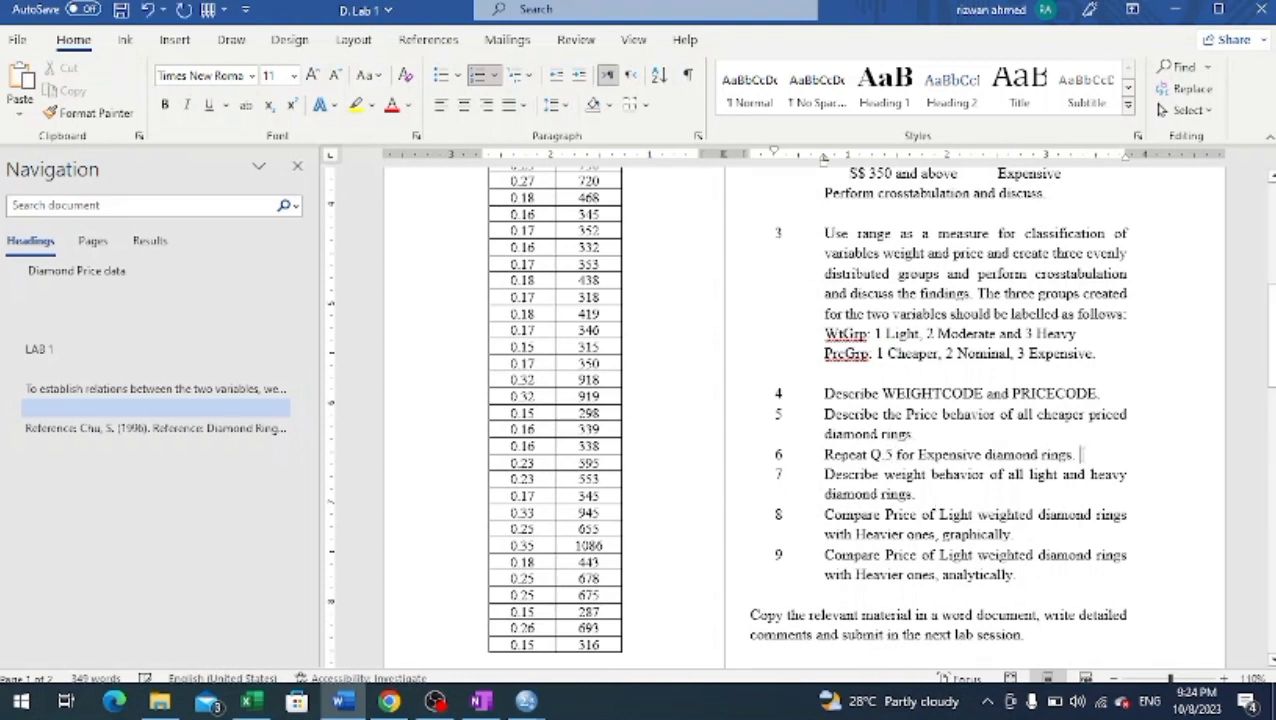
left_click(1080, 454)
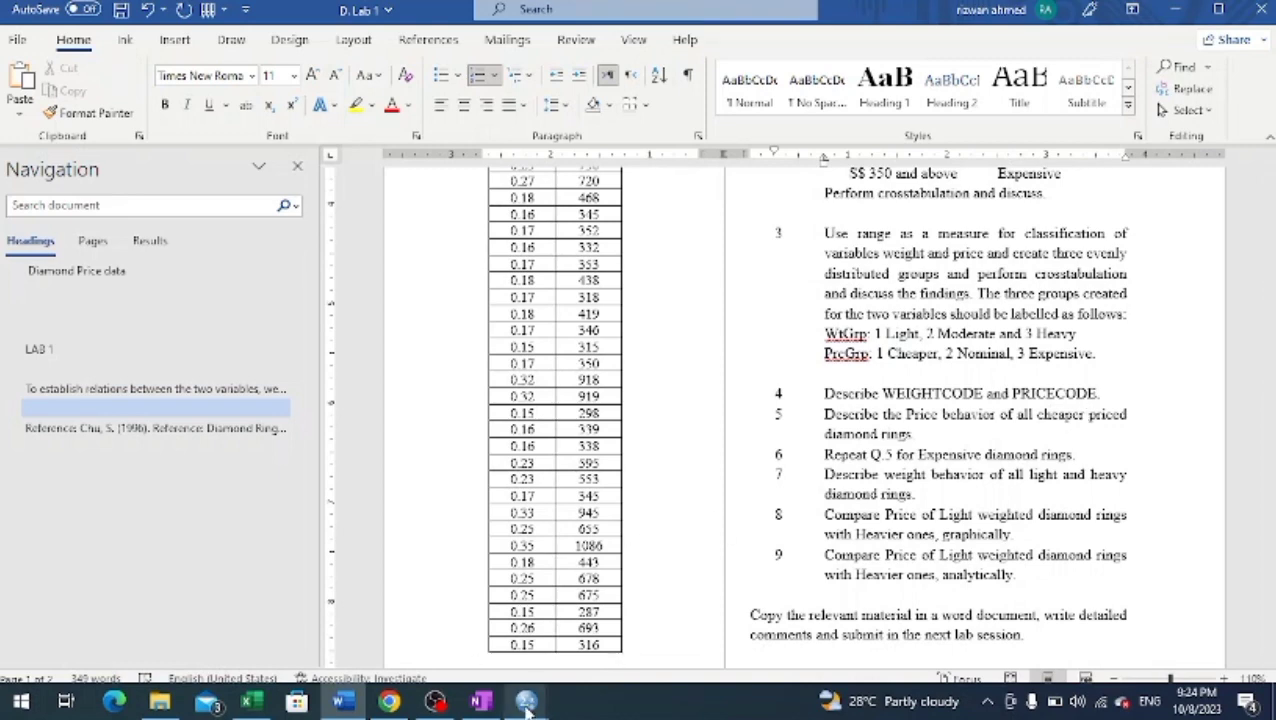
Examine the price Descriptives for cheap and expensive rings in the SPSS output, and return to the lab sheet in Word
mouse_move(527, 705)
left_click(380, 648)
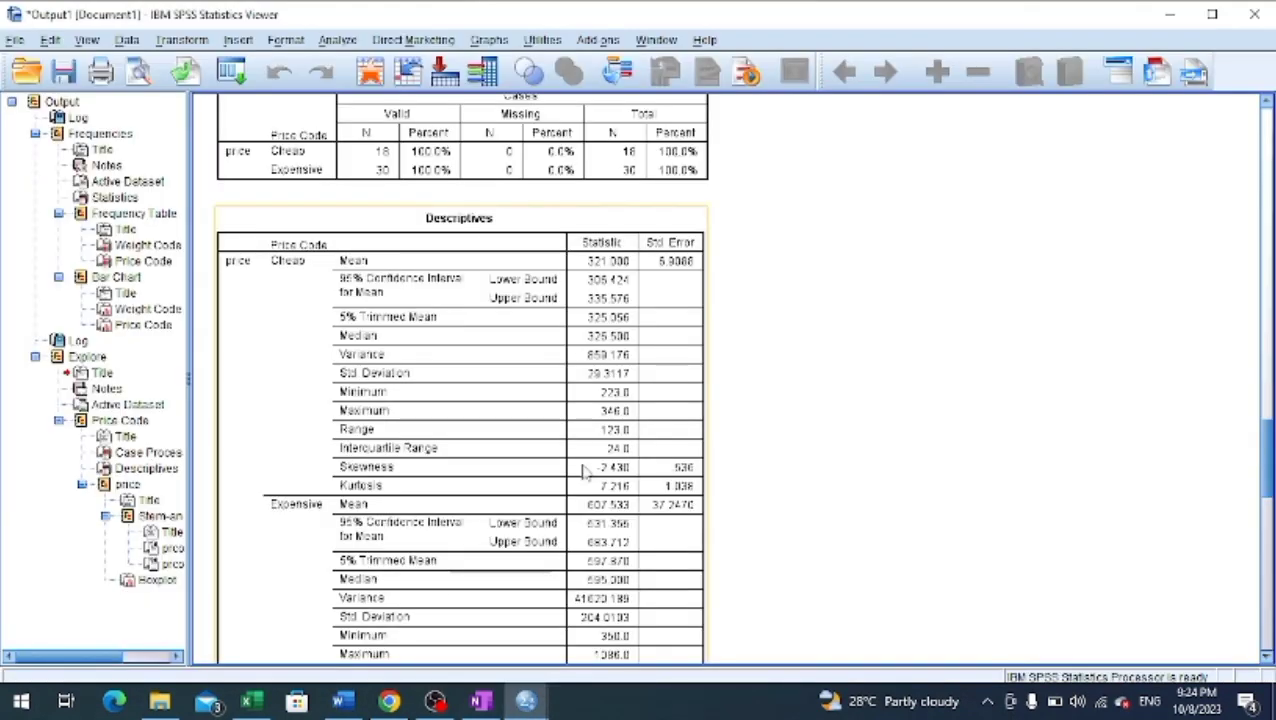
scroll(971, 455, "down", 3)
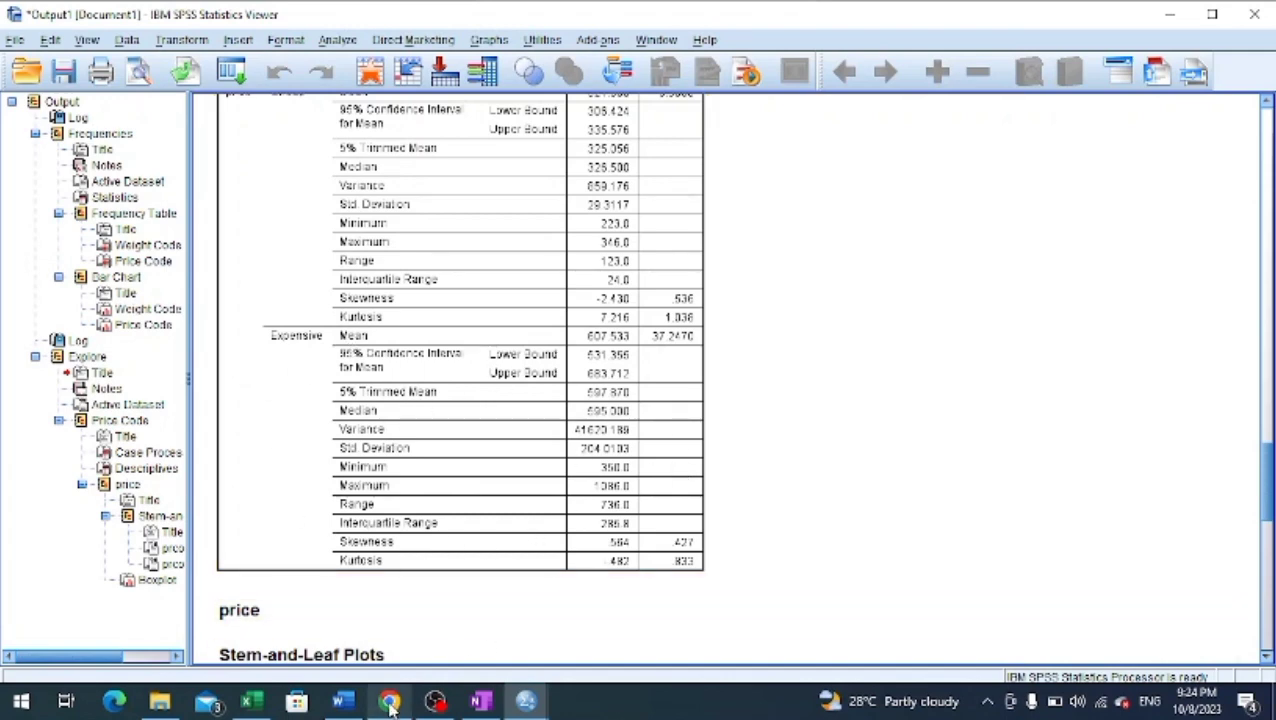
left_click(343, 703)
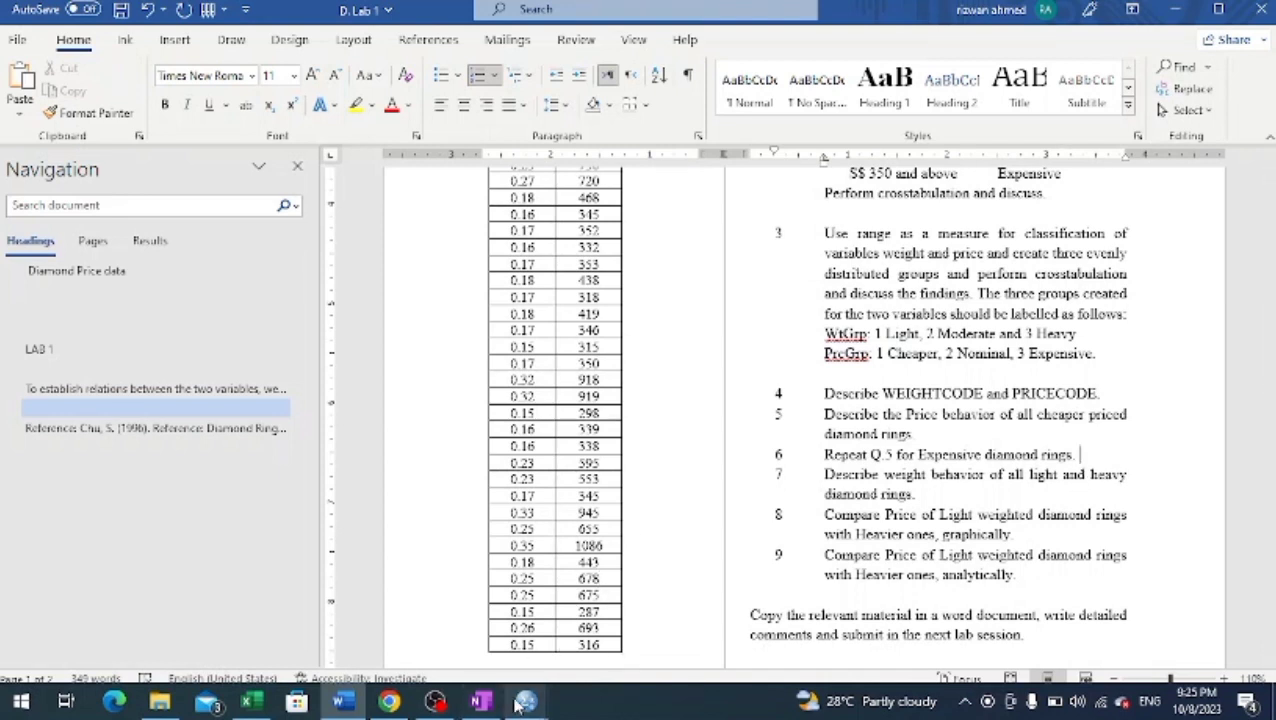
Switch to the SPSS Data Editor and start an Explore analysis with its previous variable settings reset
mouse_move(524, 700)
left_click(517, 625)
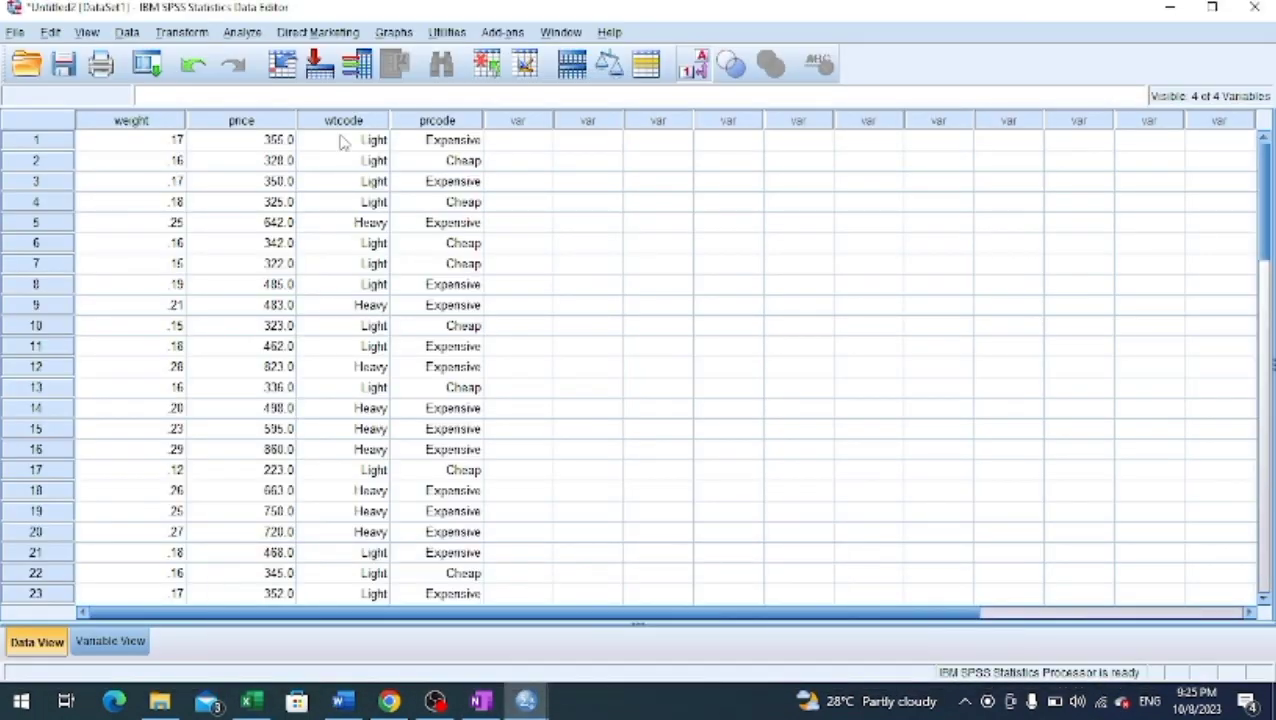
left_click(240, 32)
mouse_move(258, 80)
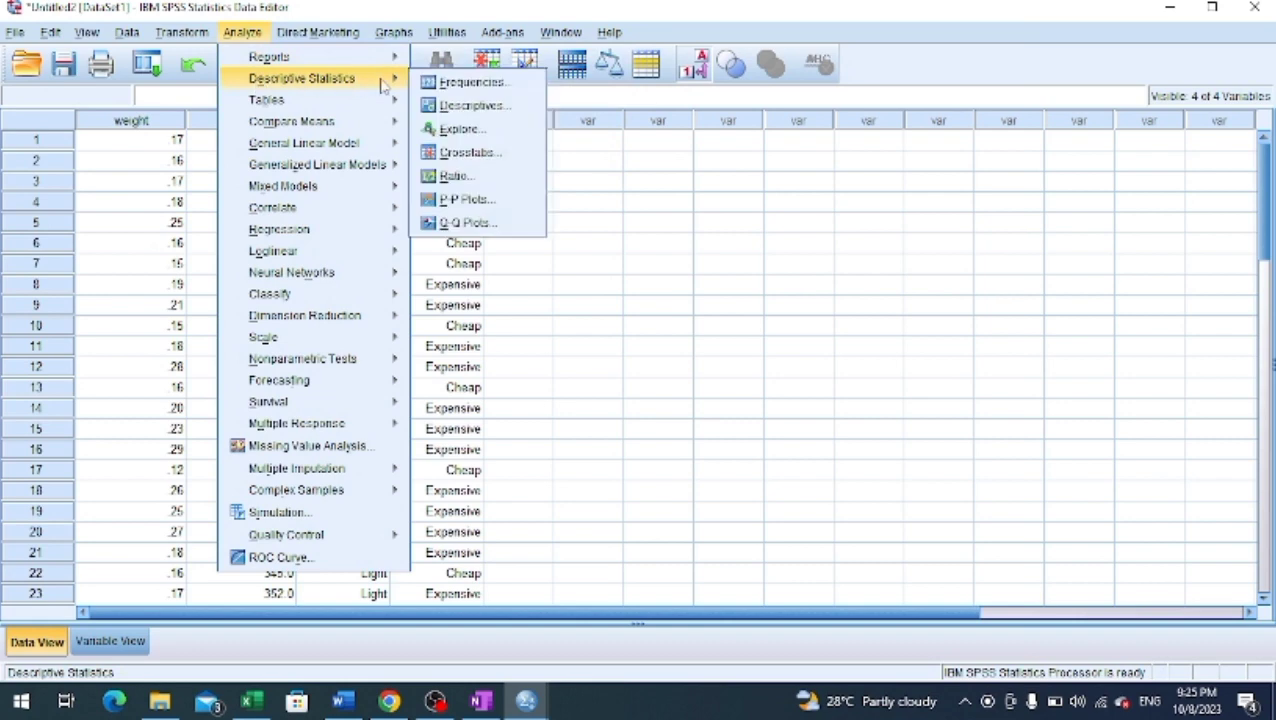
left_click(462, 130)
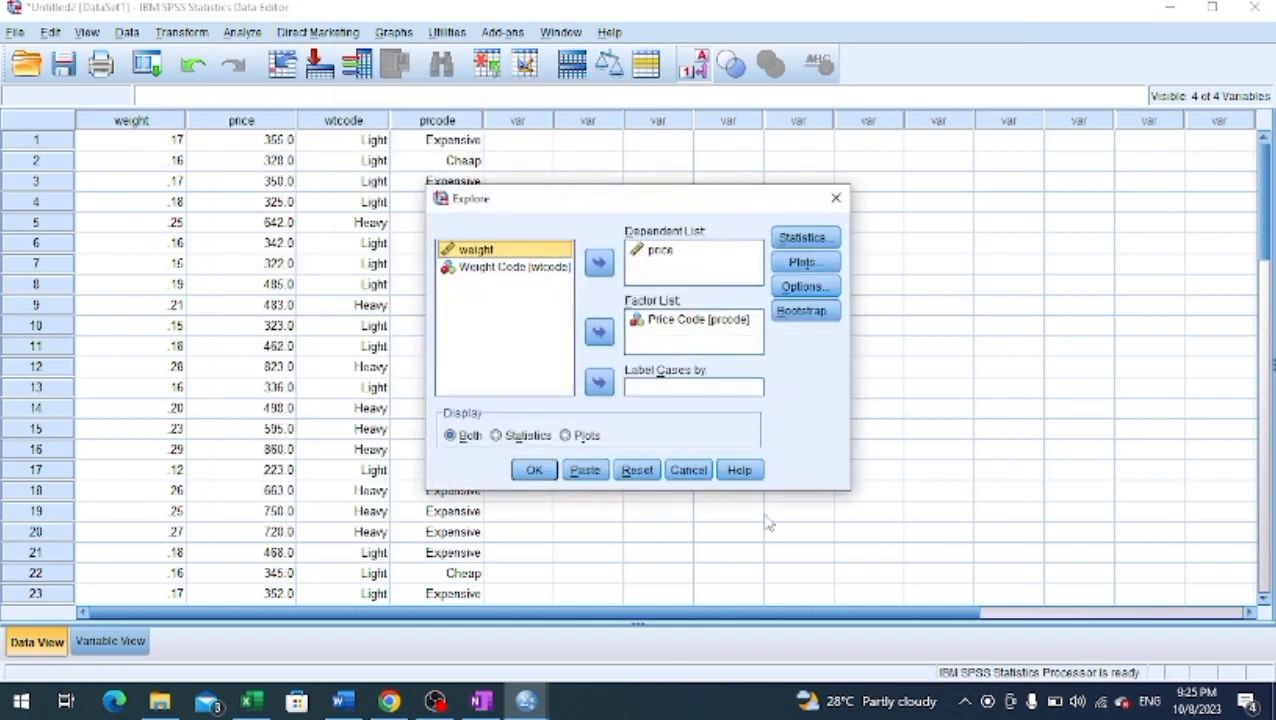
left_click(637, 470)
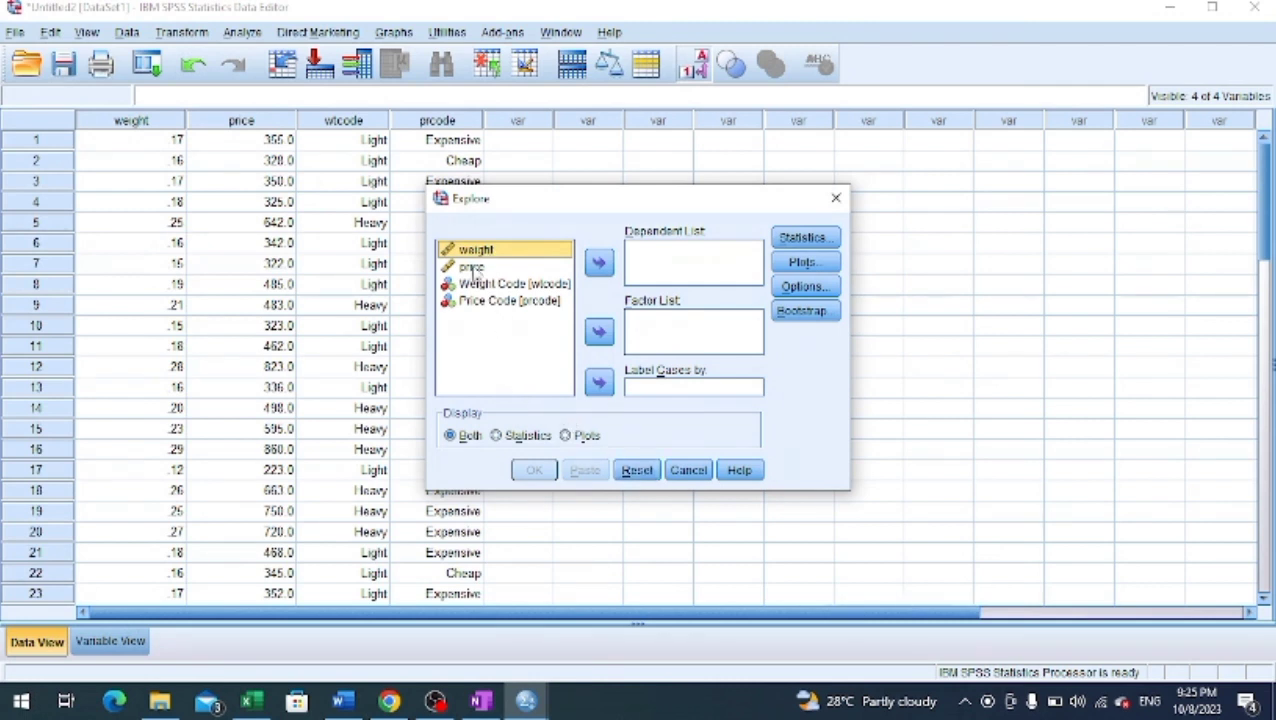
Set weight as the dependent variable and Weight Code as the factor, and paste the Explore command into the syntax file
left_click(598, 262)
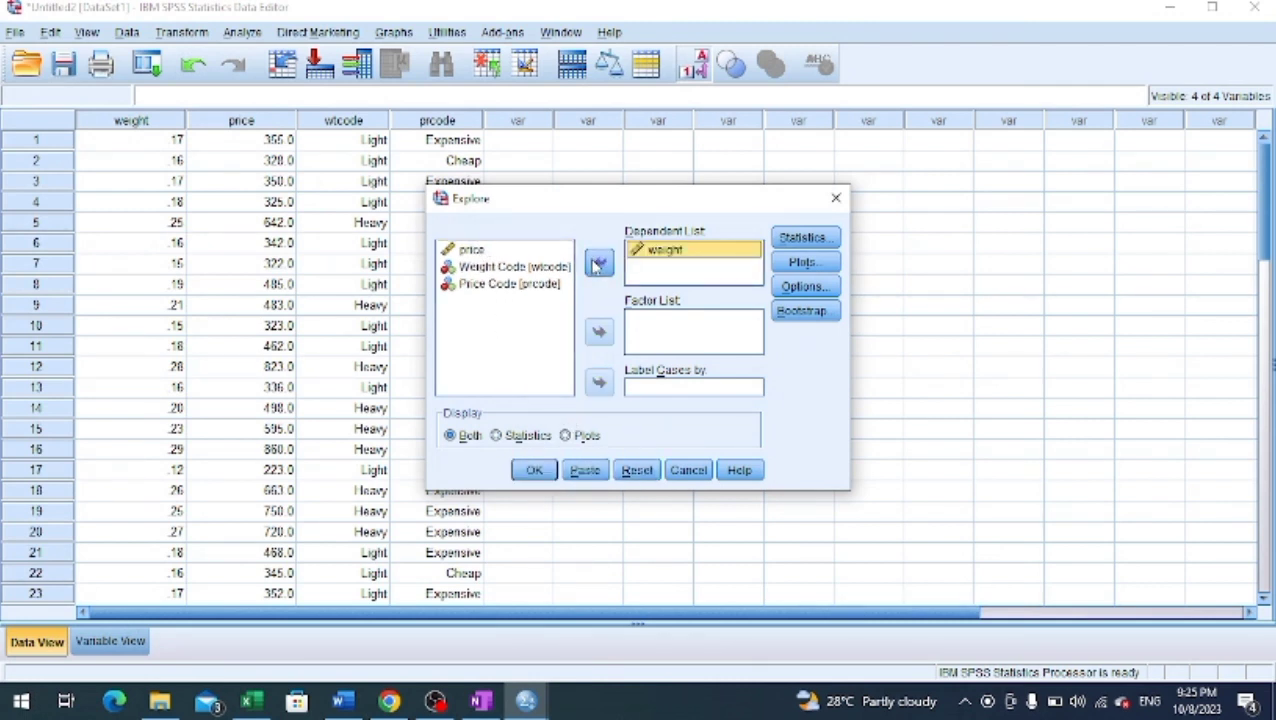
left_click(510, 267)
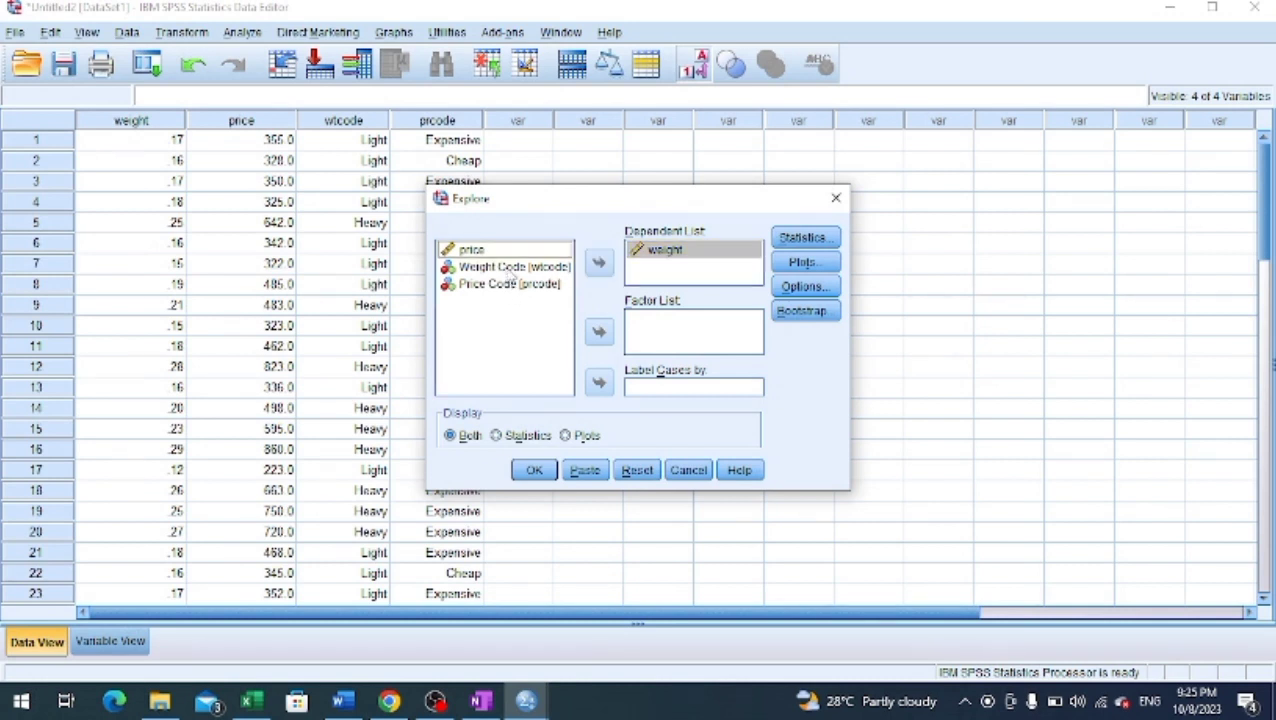
left_click(598, 333)
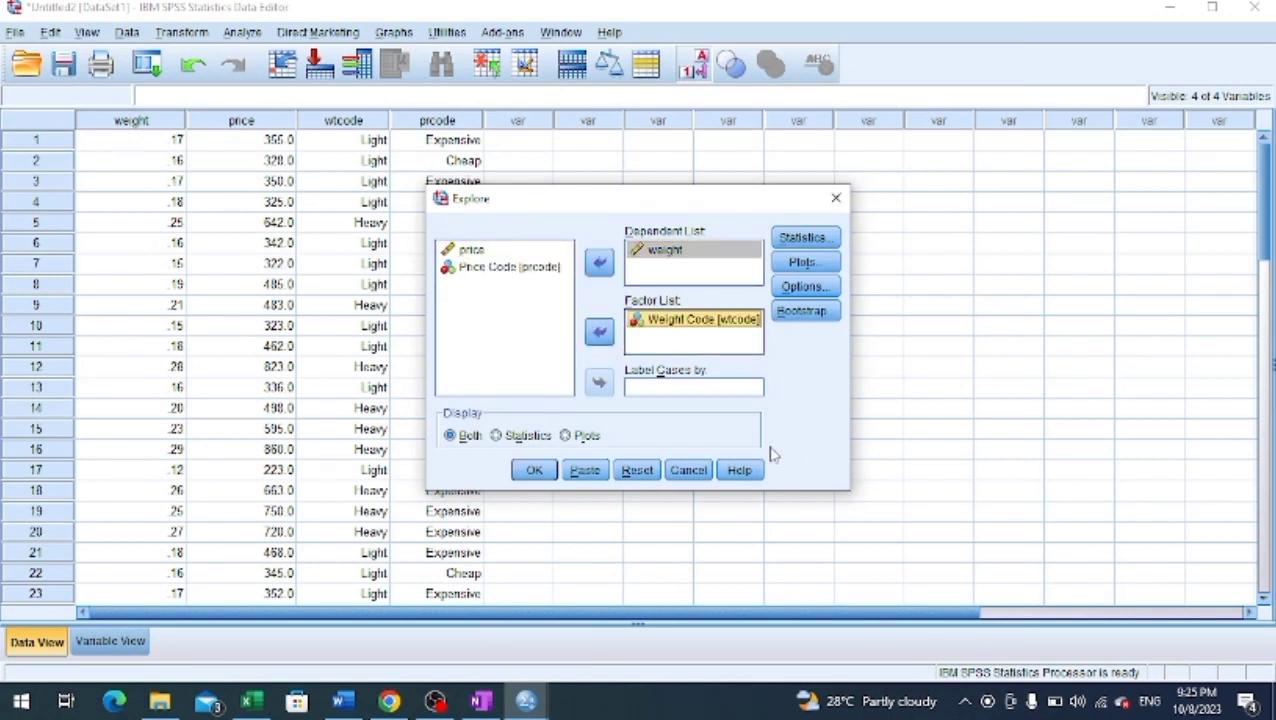
left_click(596, 476)
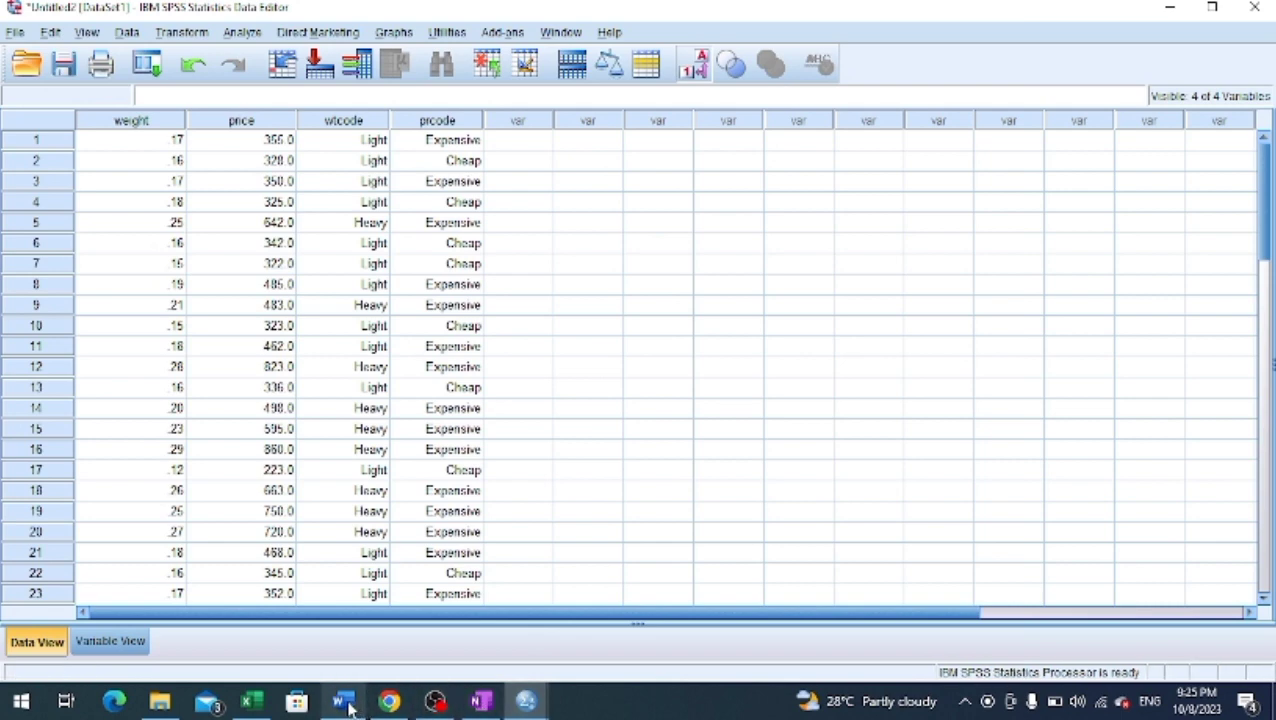
Run only the EXAMINE block for weight BY wtcode from the SPSS syntax file
mouse_move(526, 701)
left_click(735, 649)
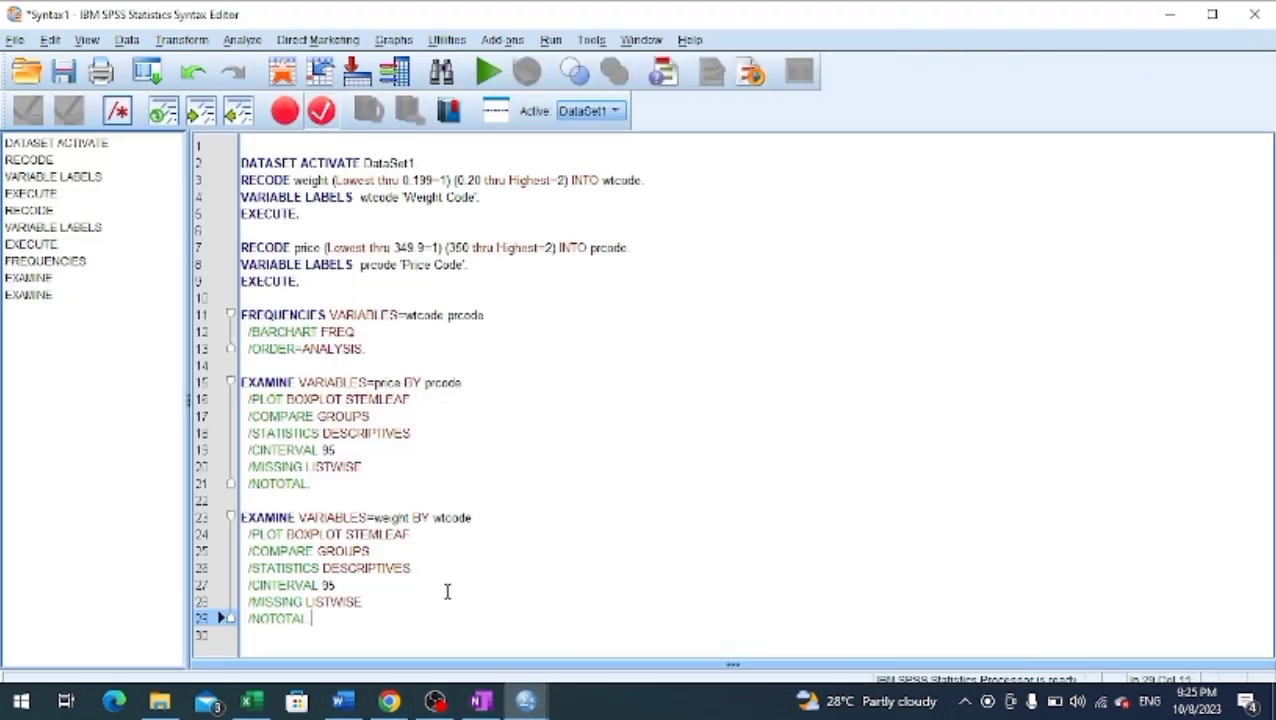
left_click_drag(340, 612, 240, 505)
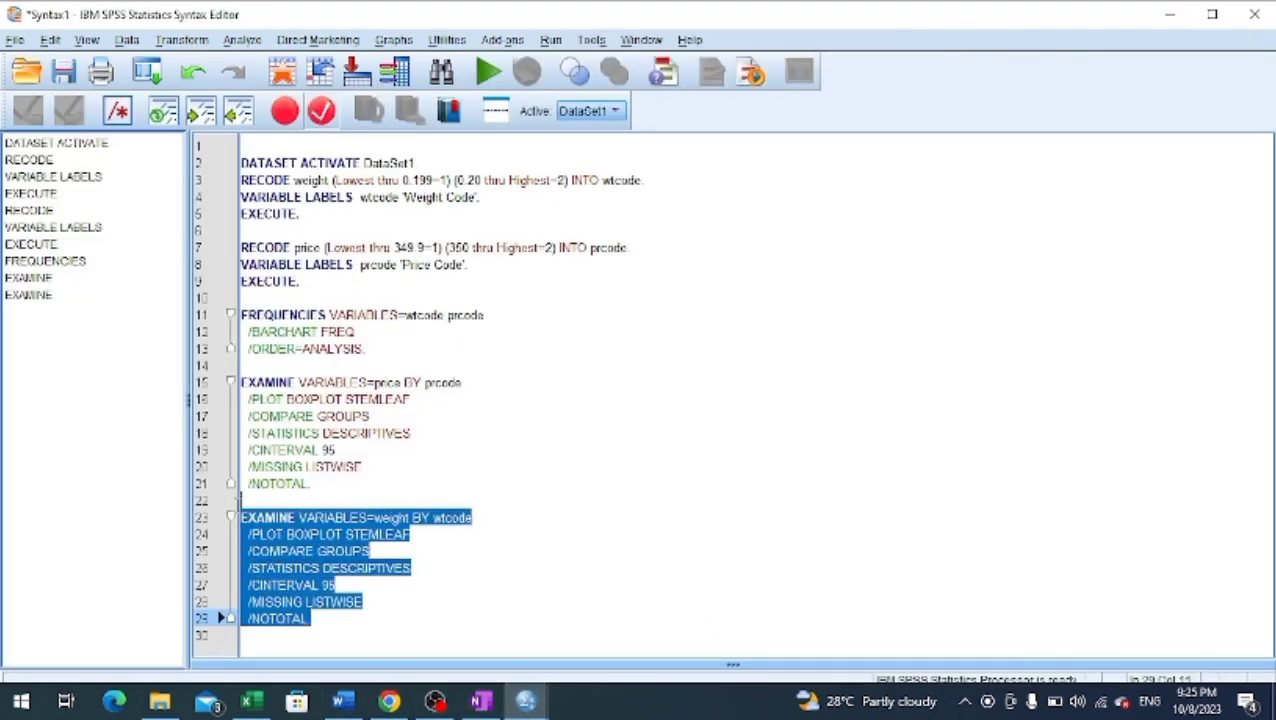
left_click(489, 72)
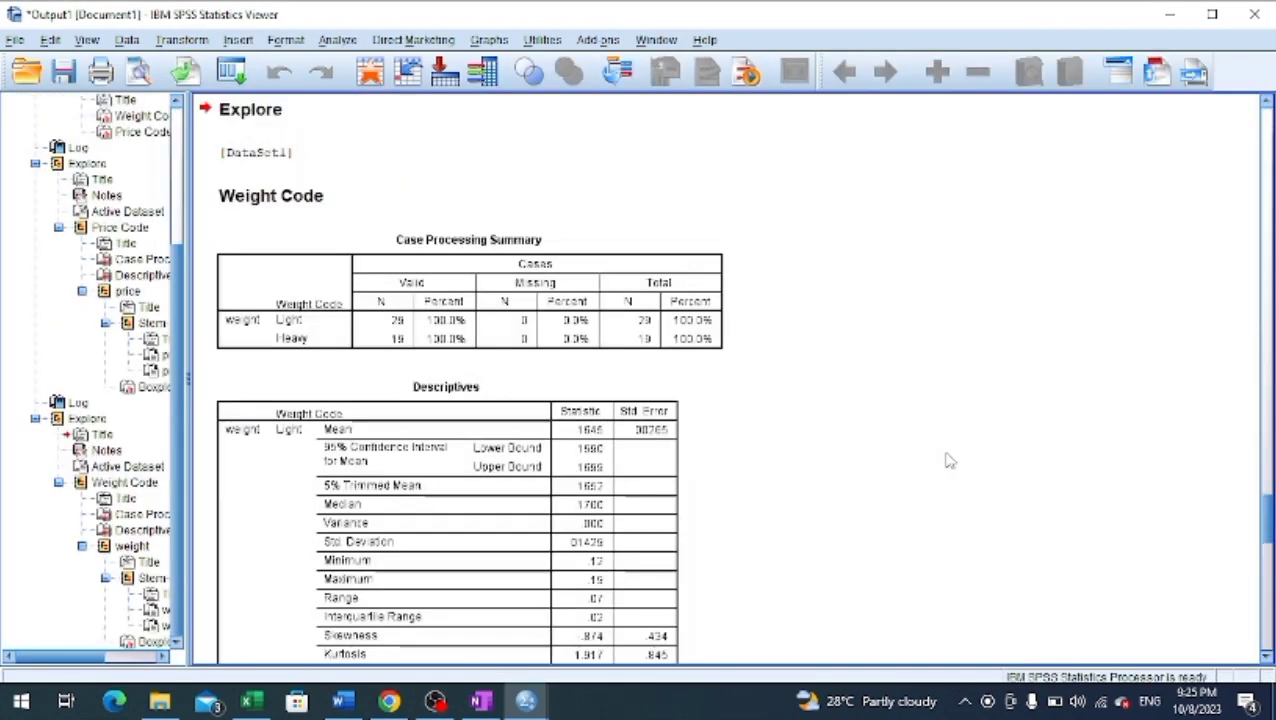
Examine the price Descriptives by Price Code in the output, including skewness and kurtosis, for comparison with the weight results
scroll(962, 436, "down", 1)
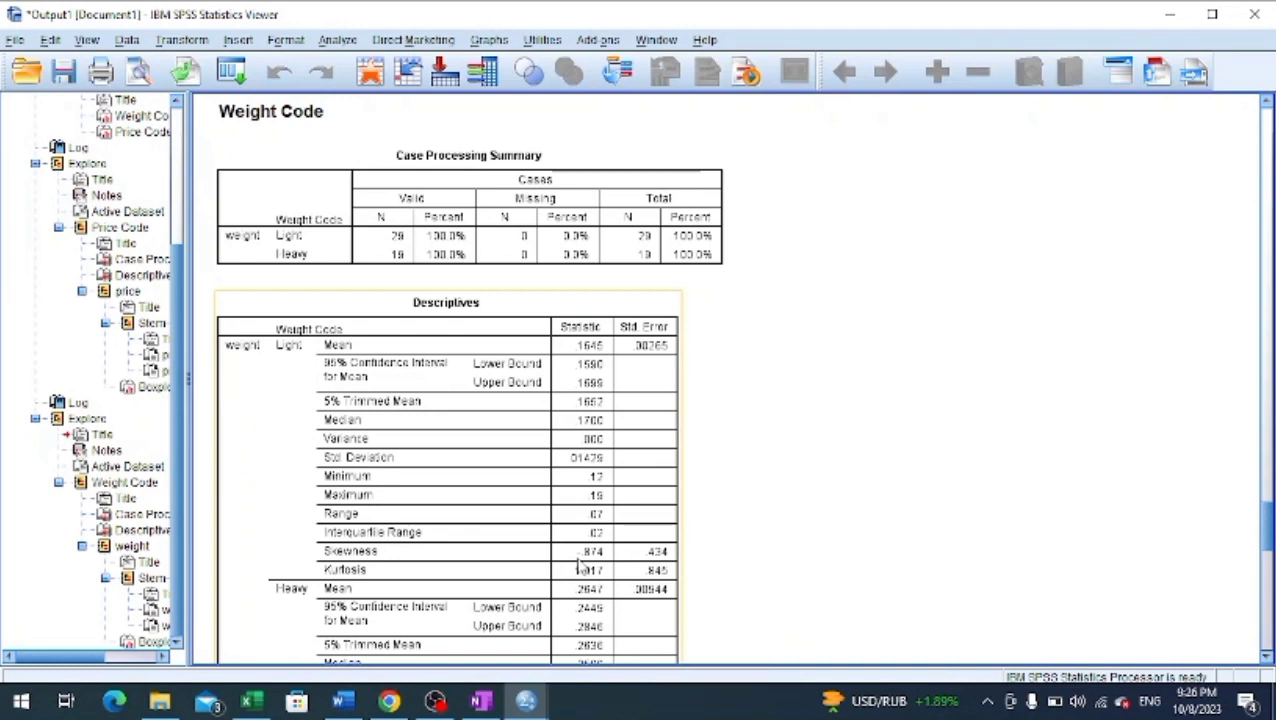
scroll(963, 516, "up", 3)
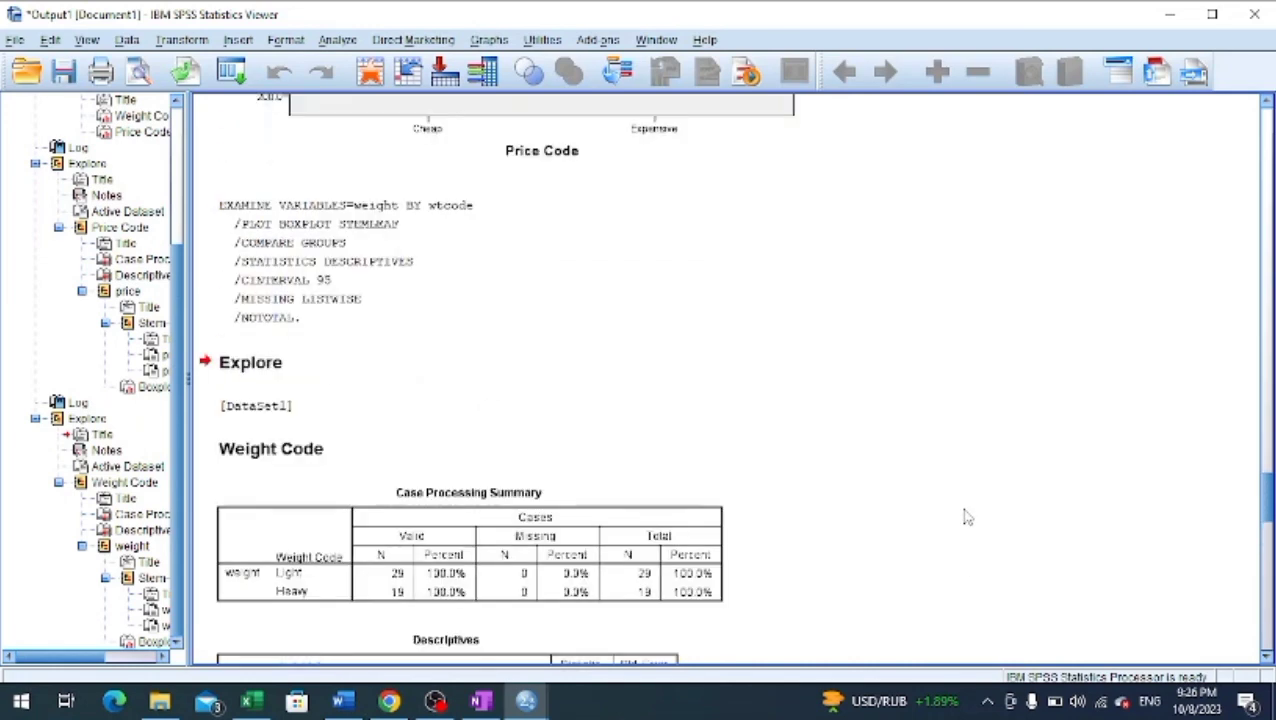
scroll(966, 517, "up", 15)
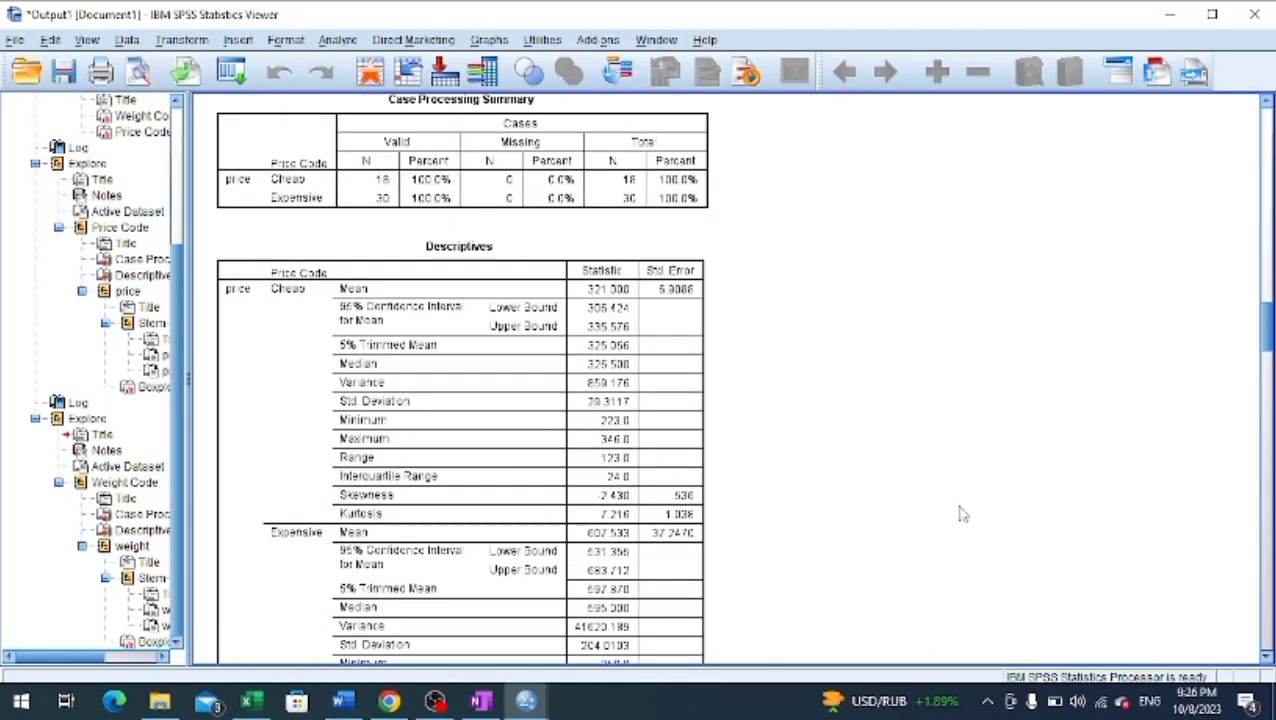
left_click(455, 468)
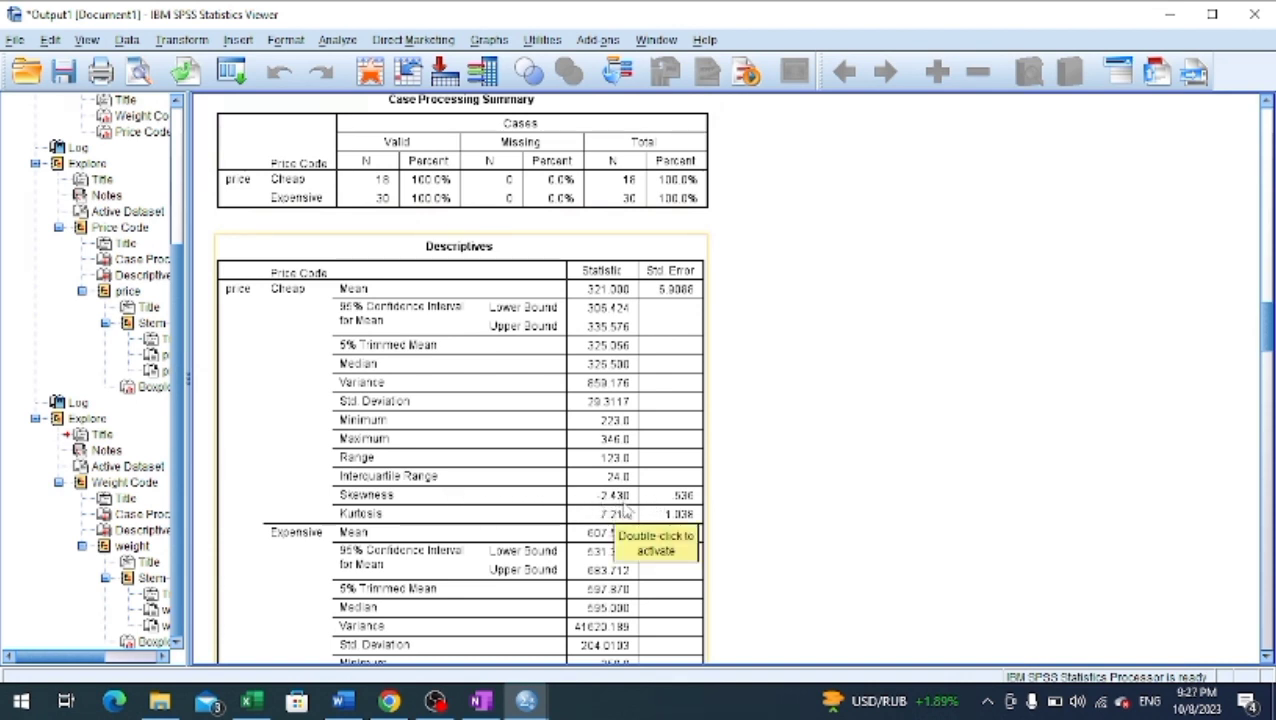
scroll(1050, 505, "down", 10)
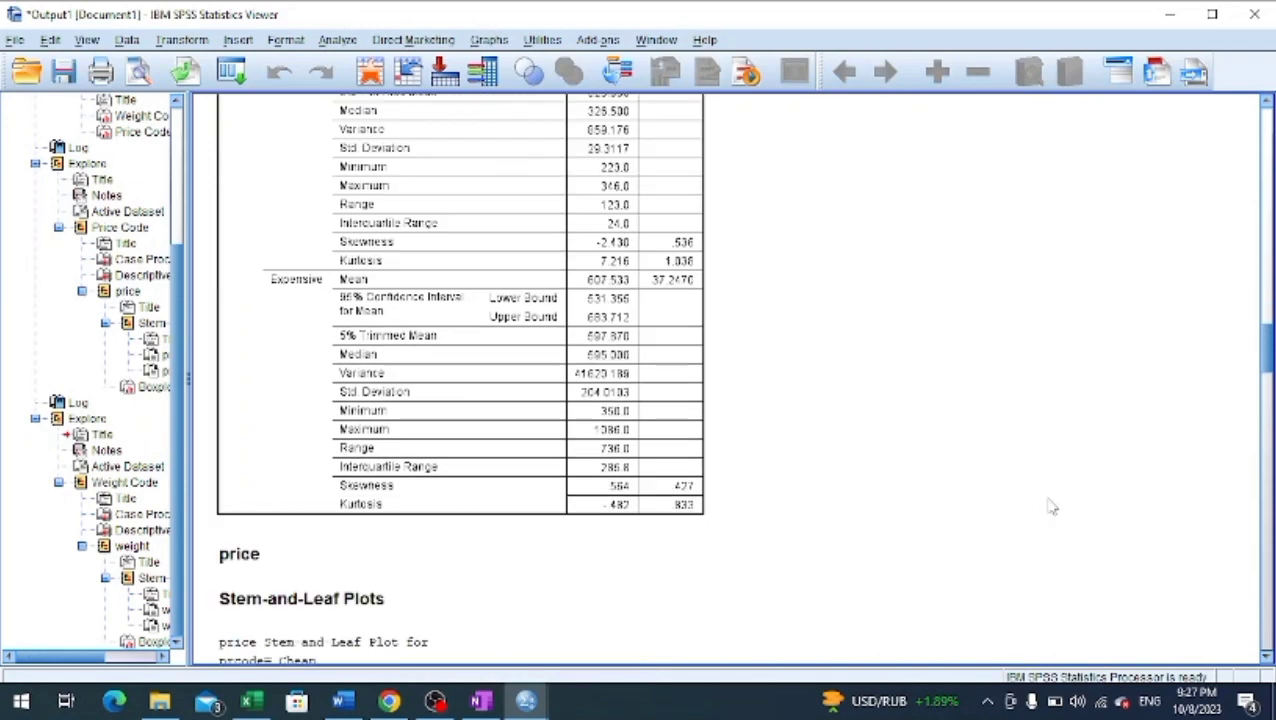
Examine the weight Descriptives for the light and heavy groups, including mean, skewness and kurtosis
scroll(1052, 503, "down", 15)
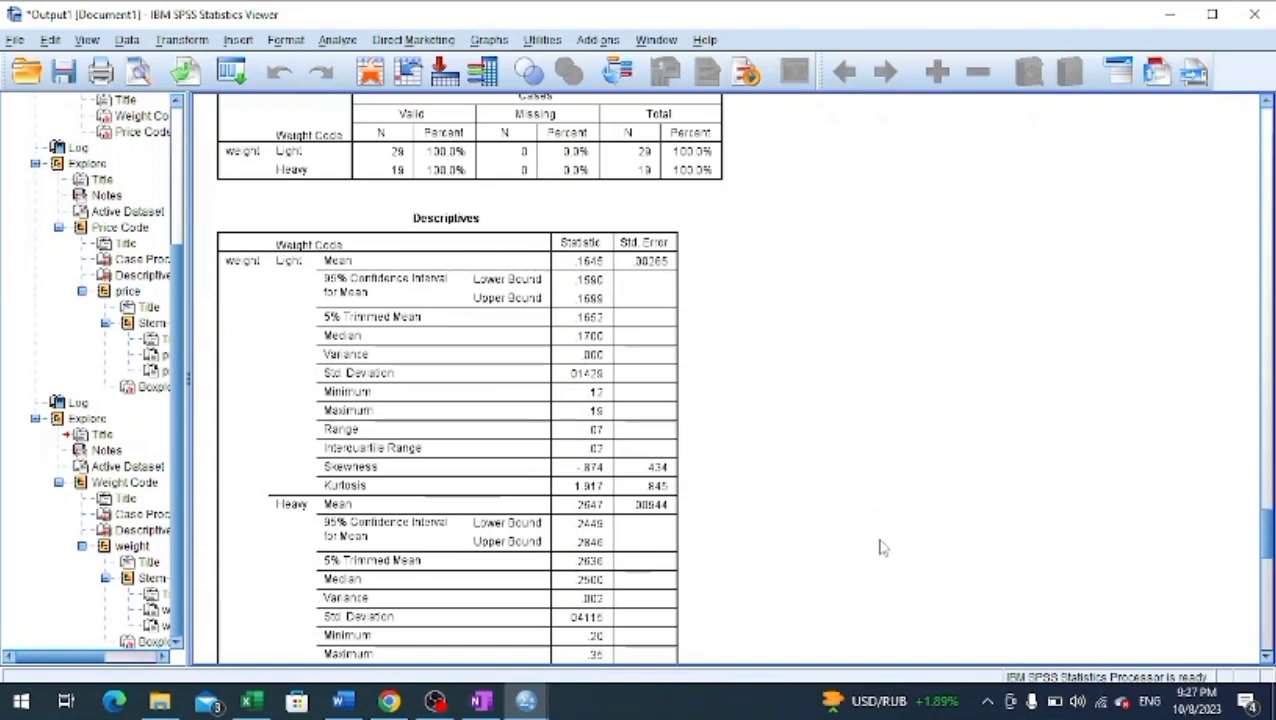
scroll(880, 547, "down", 1)
scroll(880, 547, "down", 1)
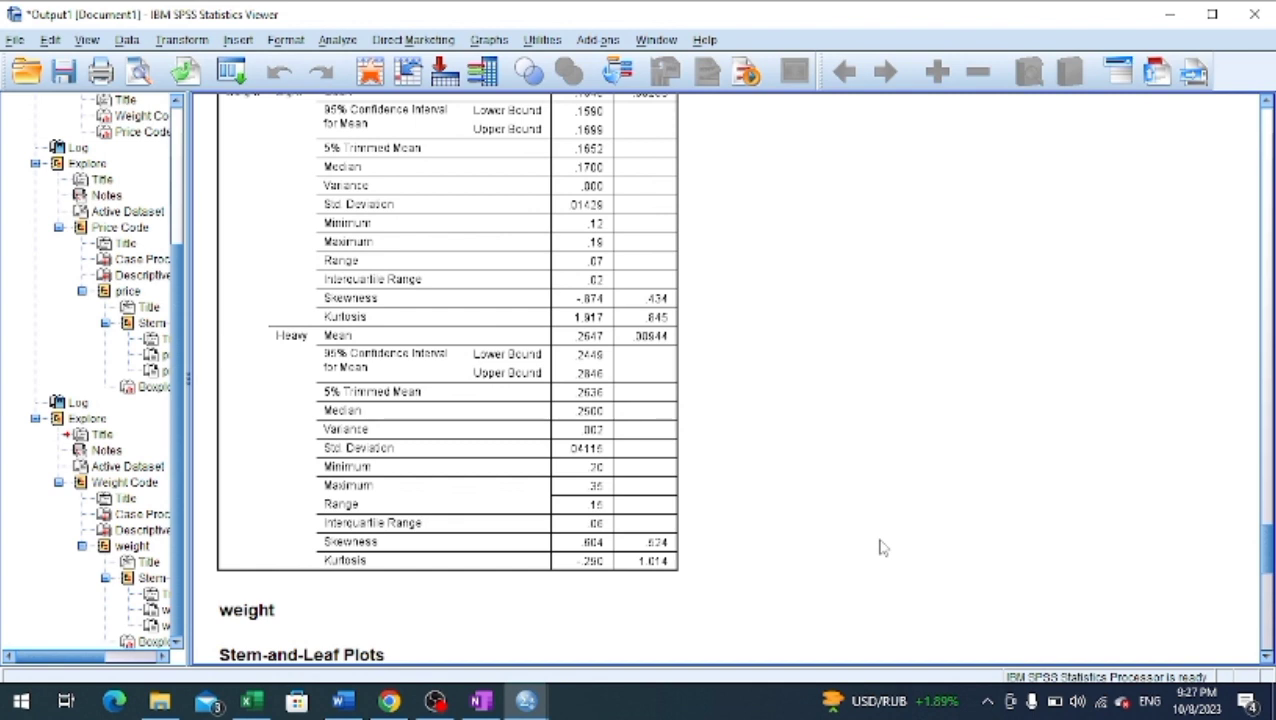
scroll(900, 470, "up", 1)
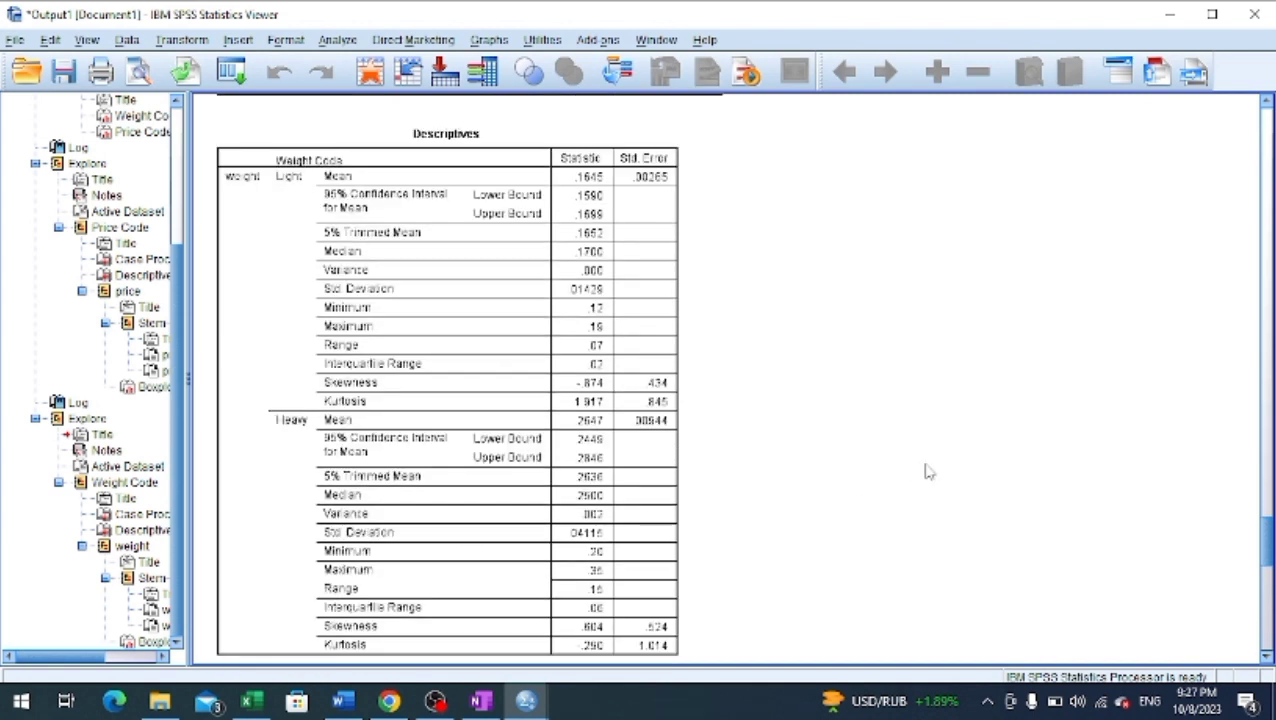
left_click(582, 404)
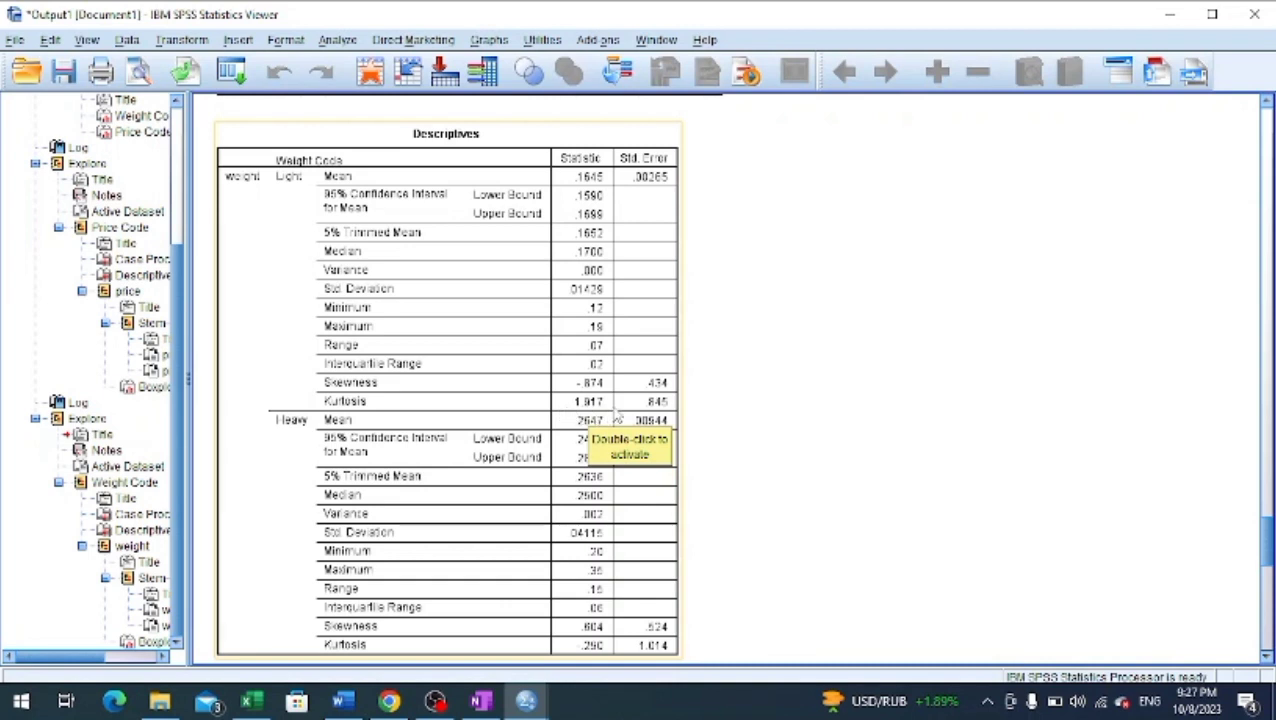
left_click(738, 403)
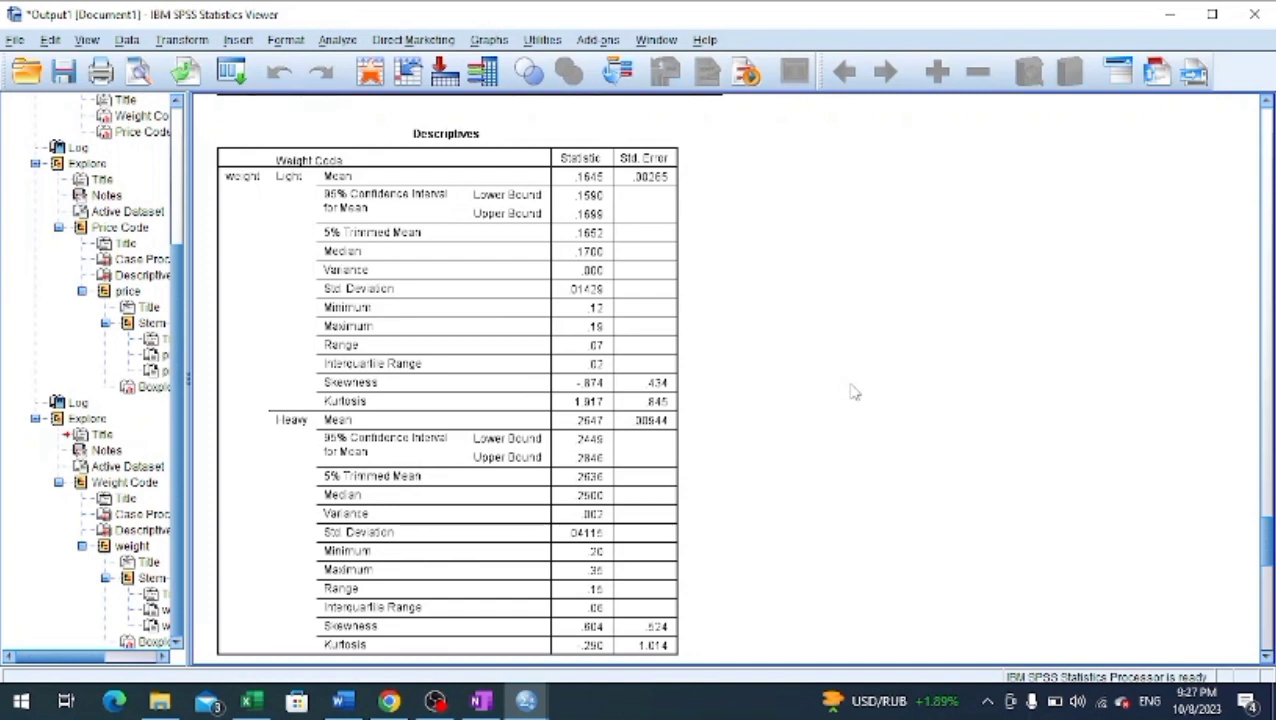
scroll(995, 362, "down", 3)
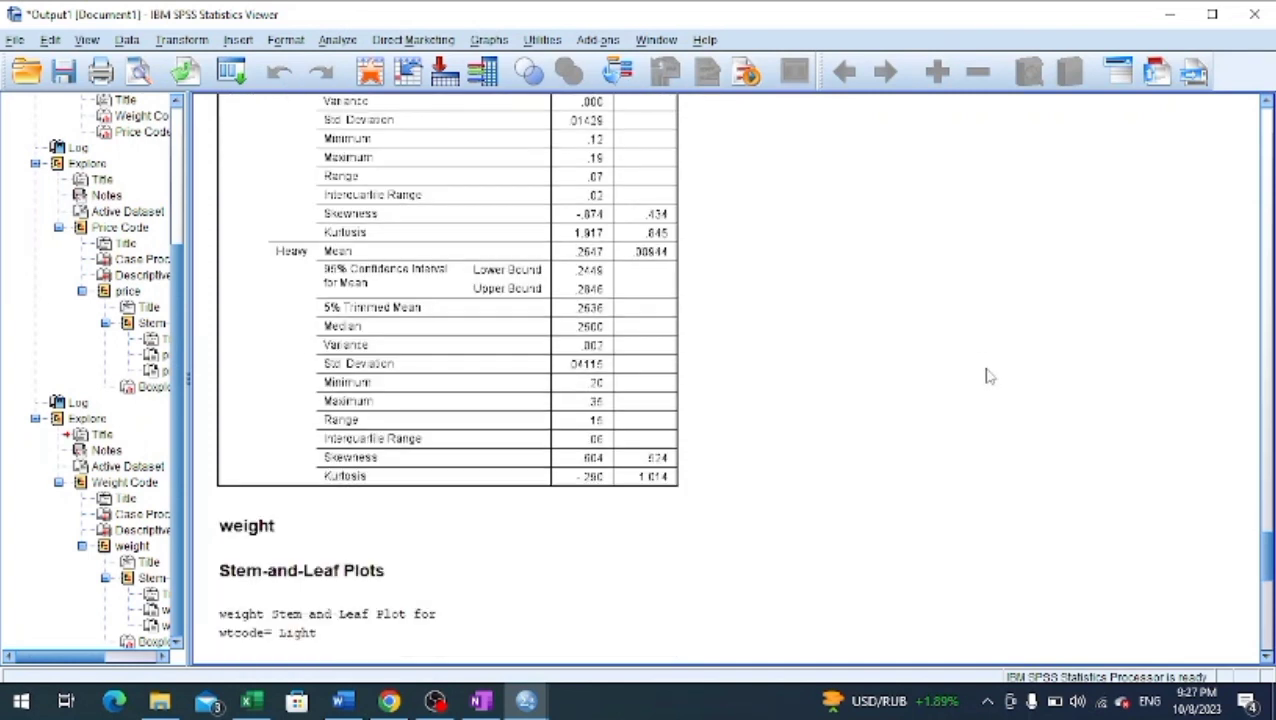
Switch to the lab sheet in Word and go to the word "weighted" in question 8
left_click(340, 703)
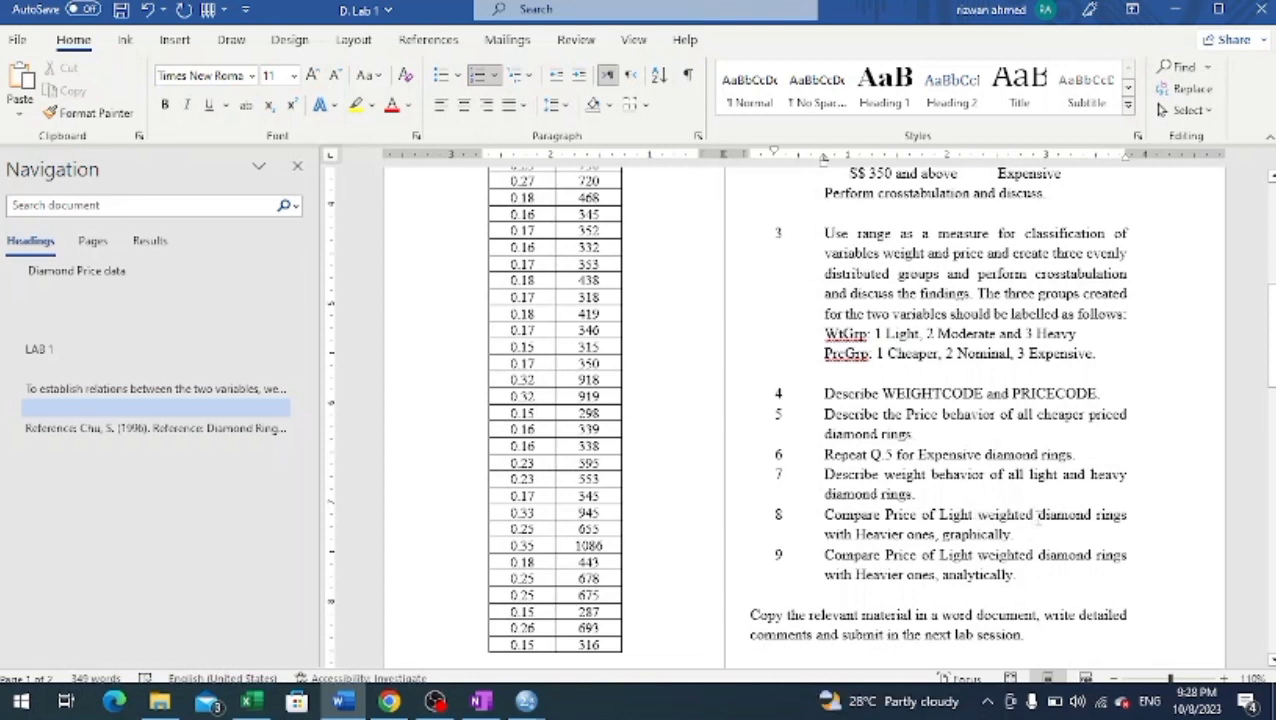
left_click(1037, 514)
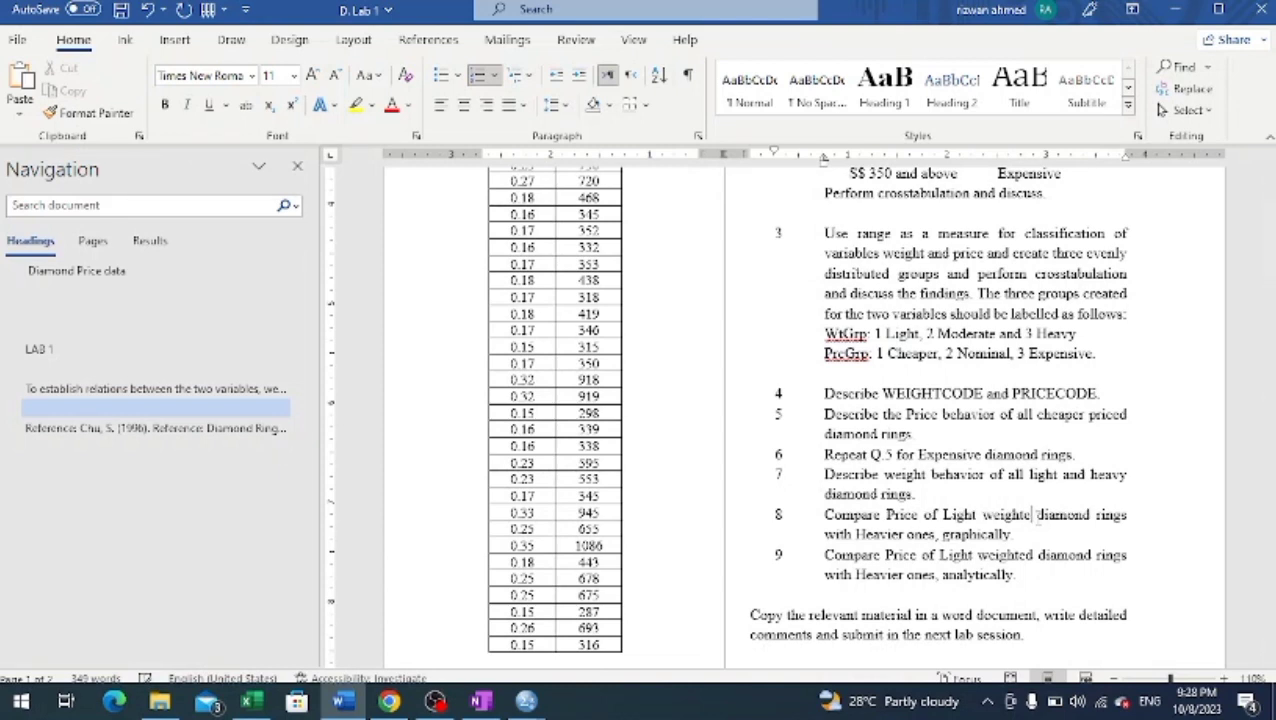
Delete the end of the word "weighted" in question 8 and retype it
key("BackSpace")
key("BackSpace")
key("BackSpace")
key("BackSpace")
key("BackSpace")
key("BackSpace")
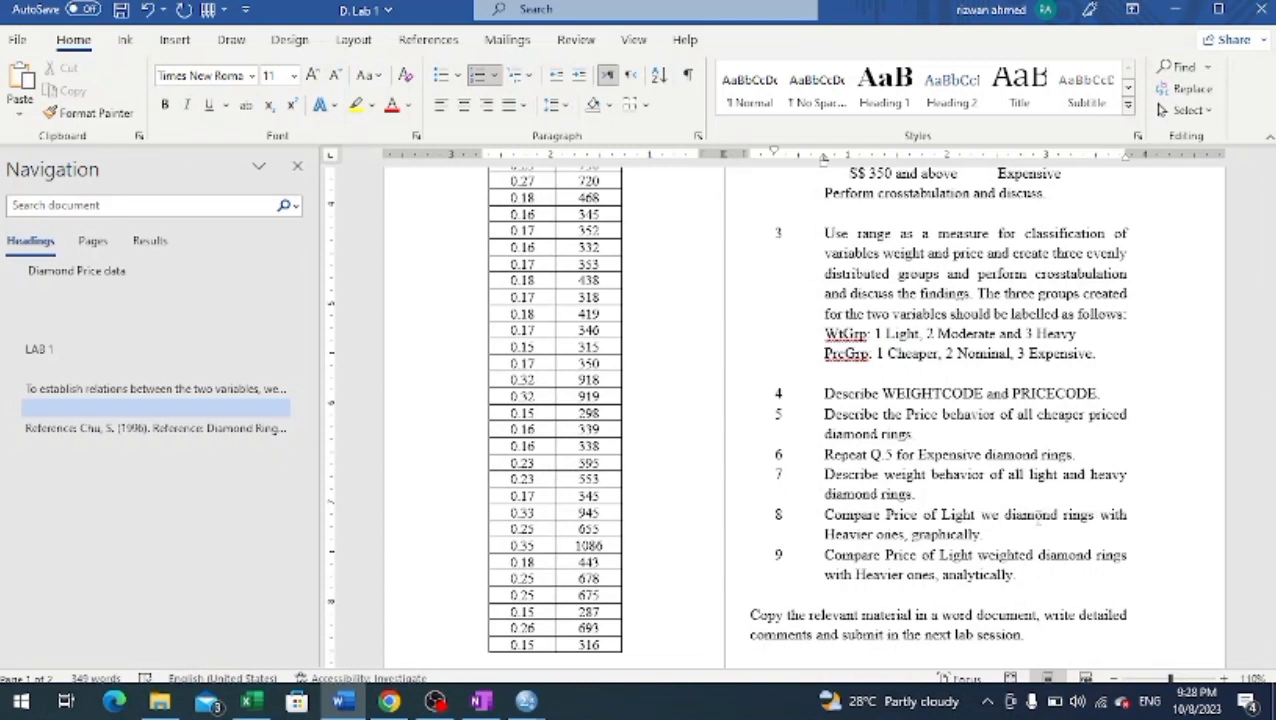
type("ighted")
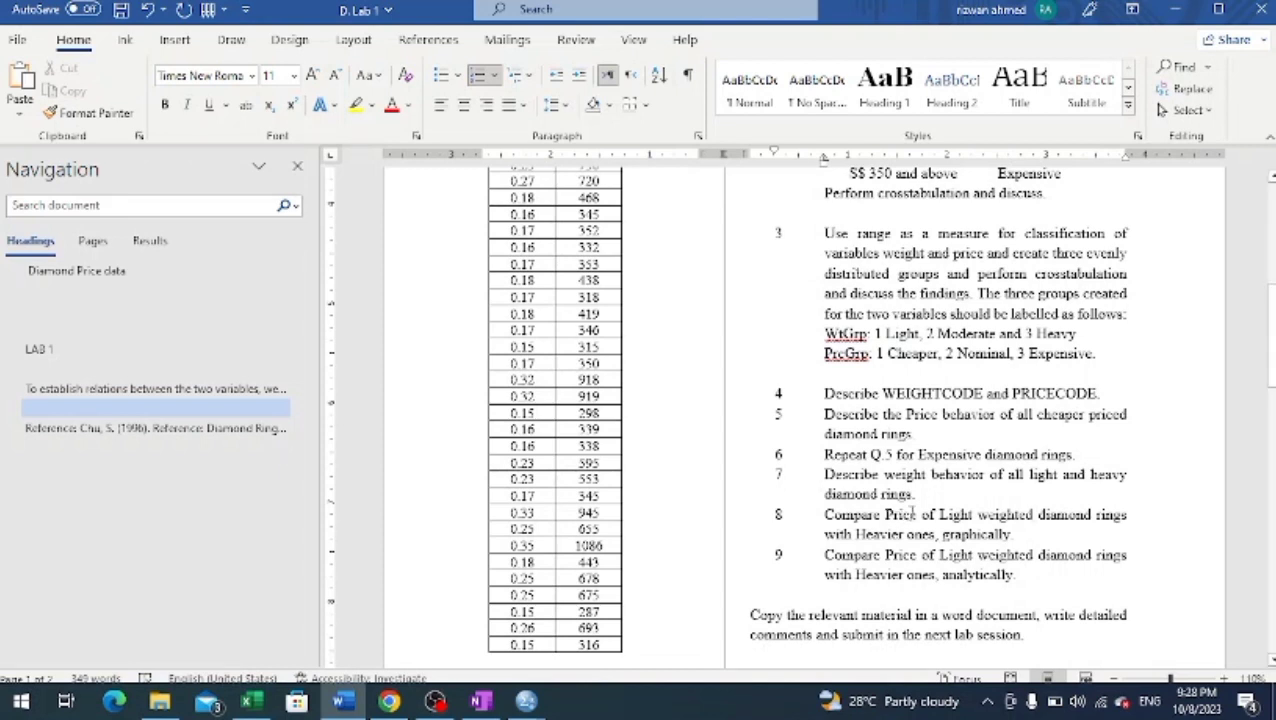
Read question 8 on graphically comparing the price of light and heavier diamond rings, marking its key phrases
left_click_drag(920, 513, 883, 514)
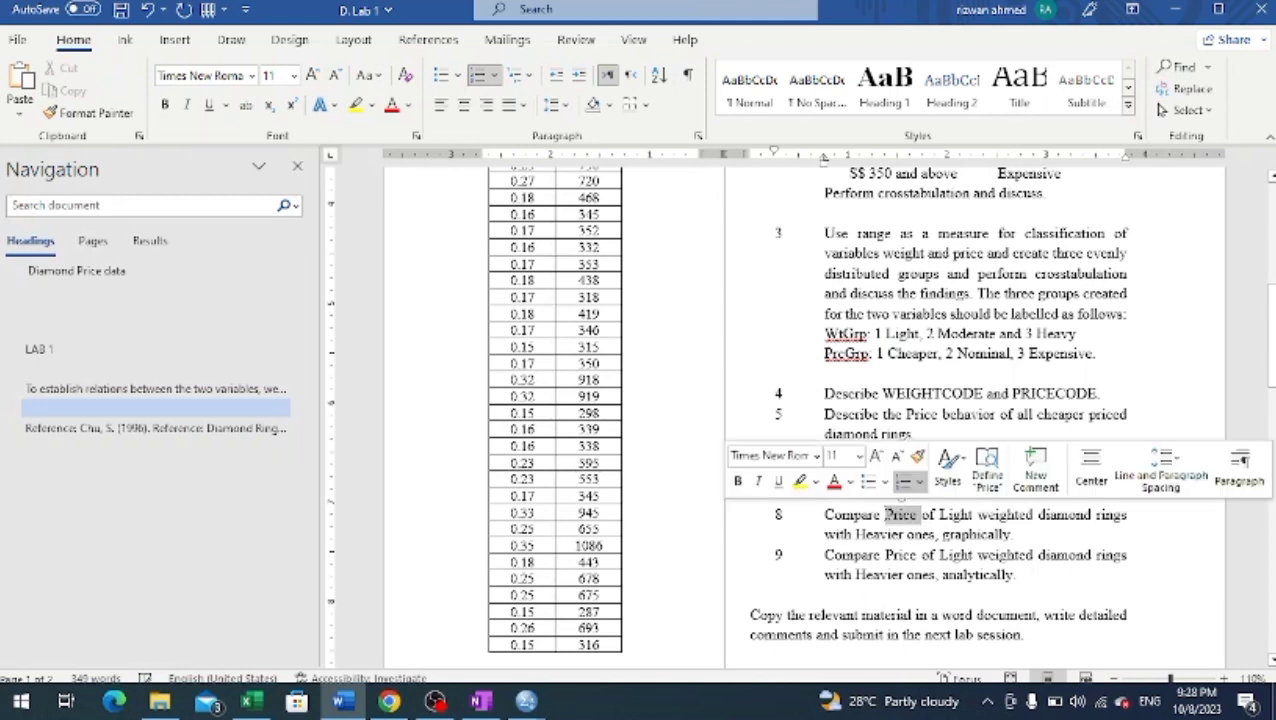
left_click(938, 520)
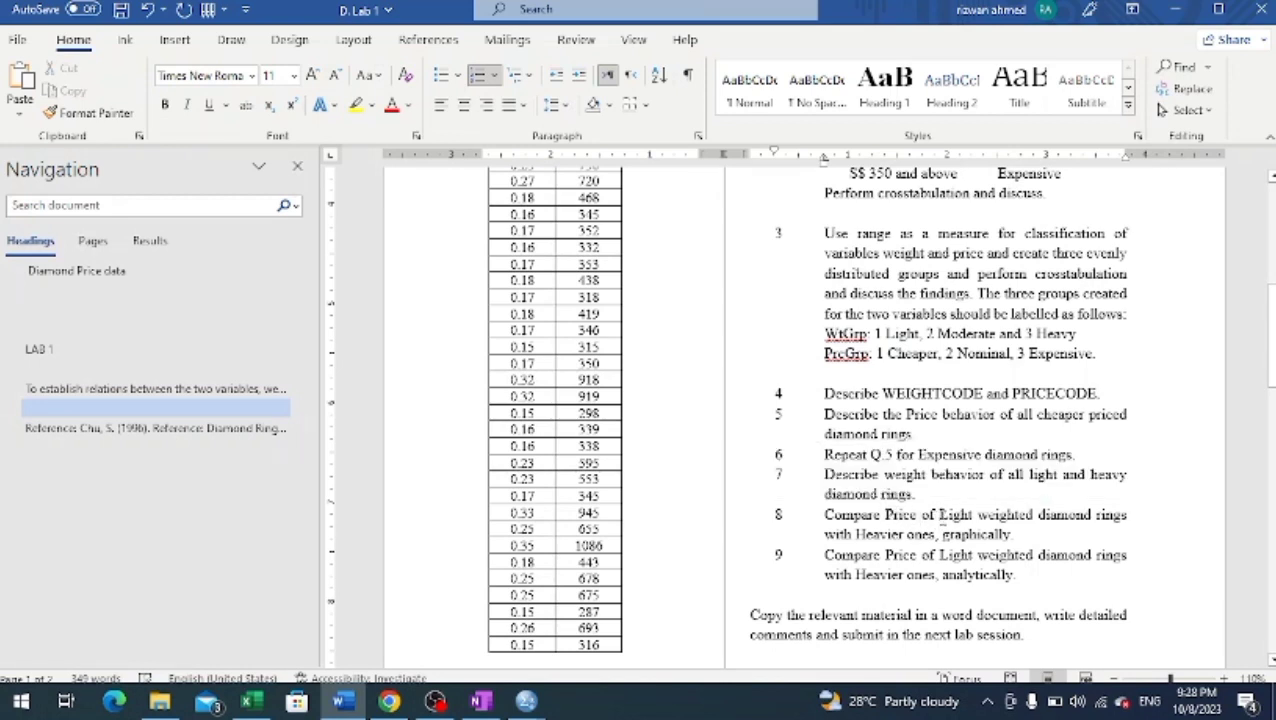
left_click_drag(938, 514, 1085, 537)
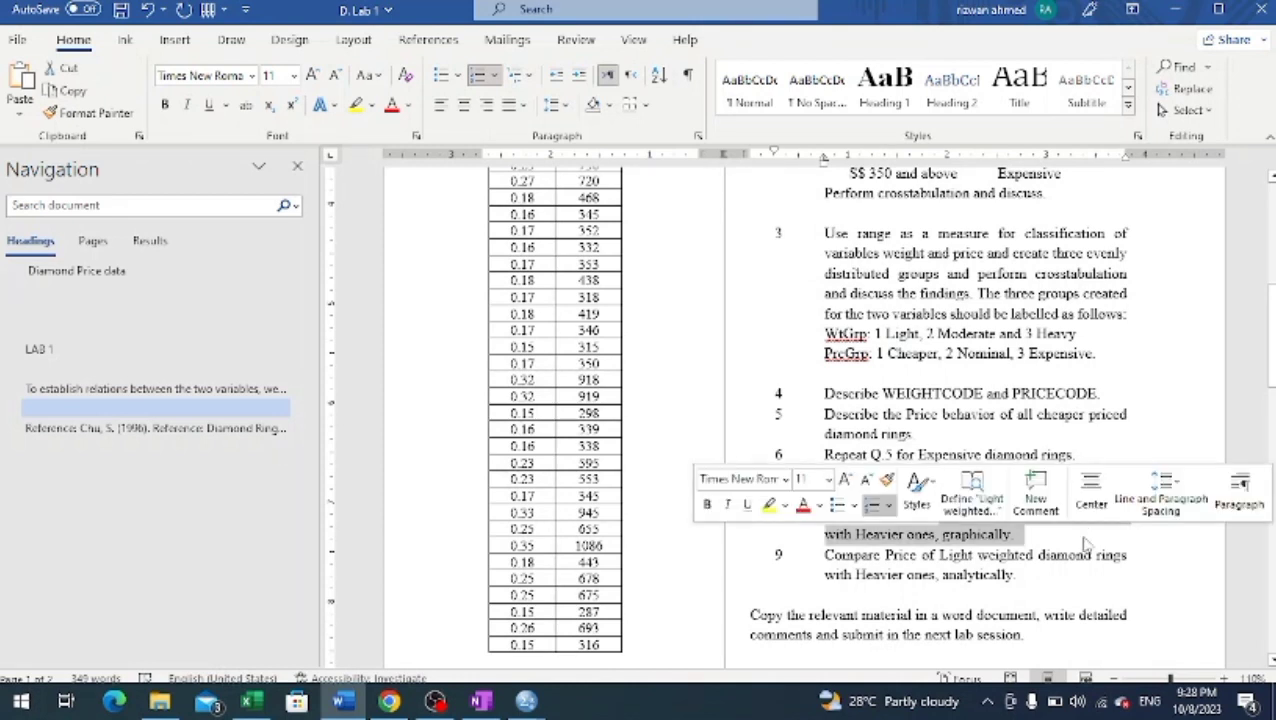
left_click(1085, 540)
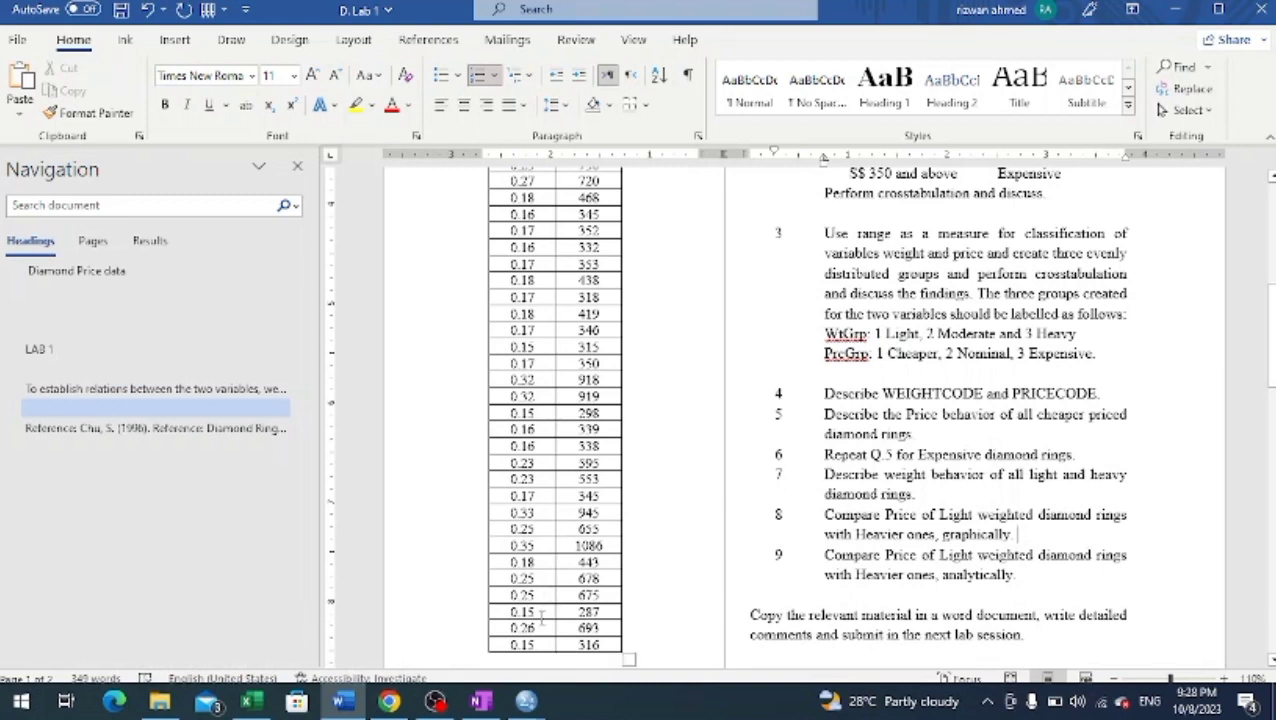
Switch to the SPSS diamond data set, open the Explore analysis and reset its previous settings
left_click(533, 704)
left_click(561, 632)
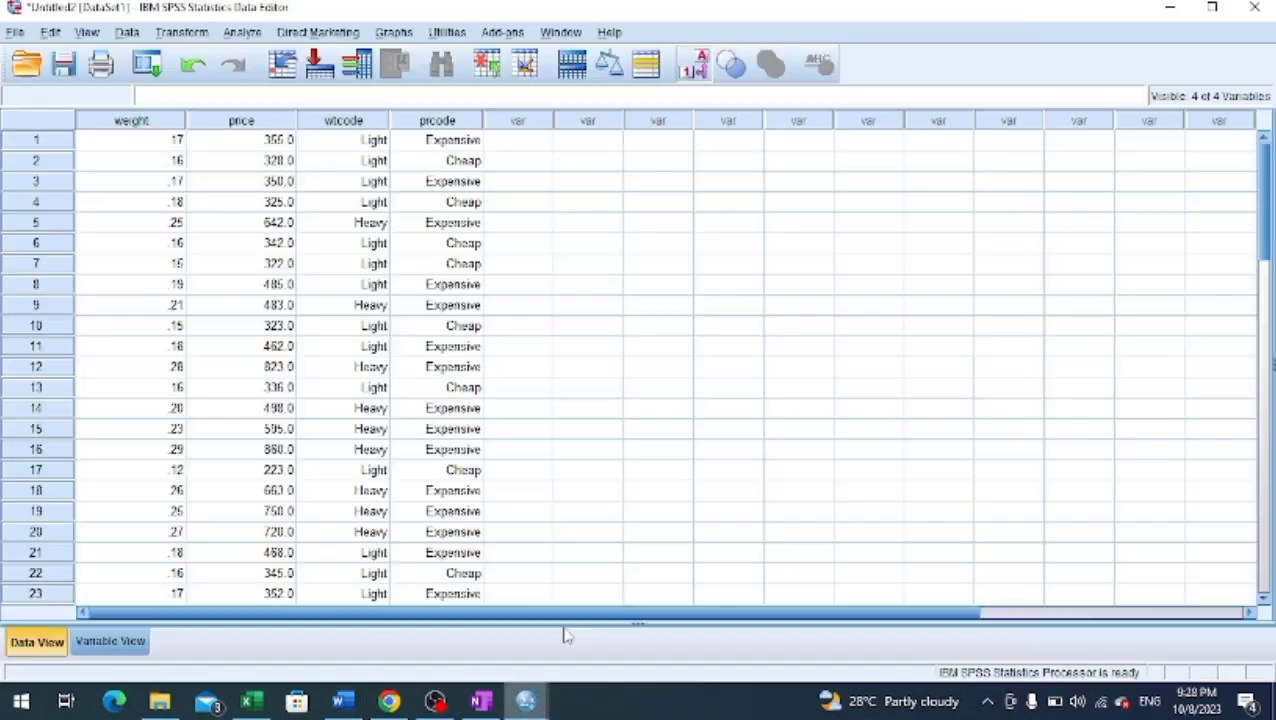
left_click(244, 34)
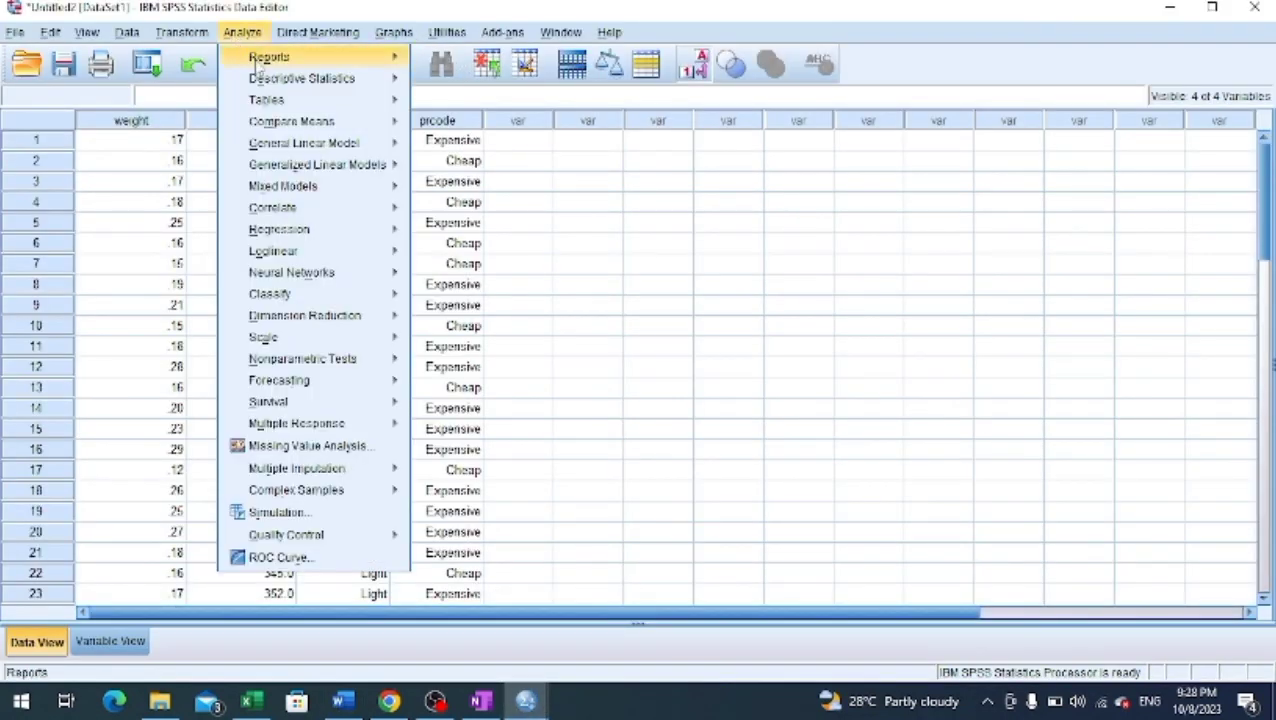
mouse_move(272, 99)
mouse_move(380, 78)
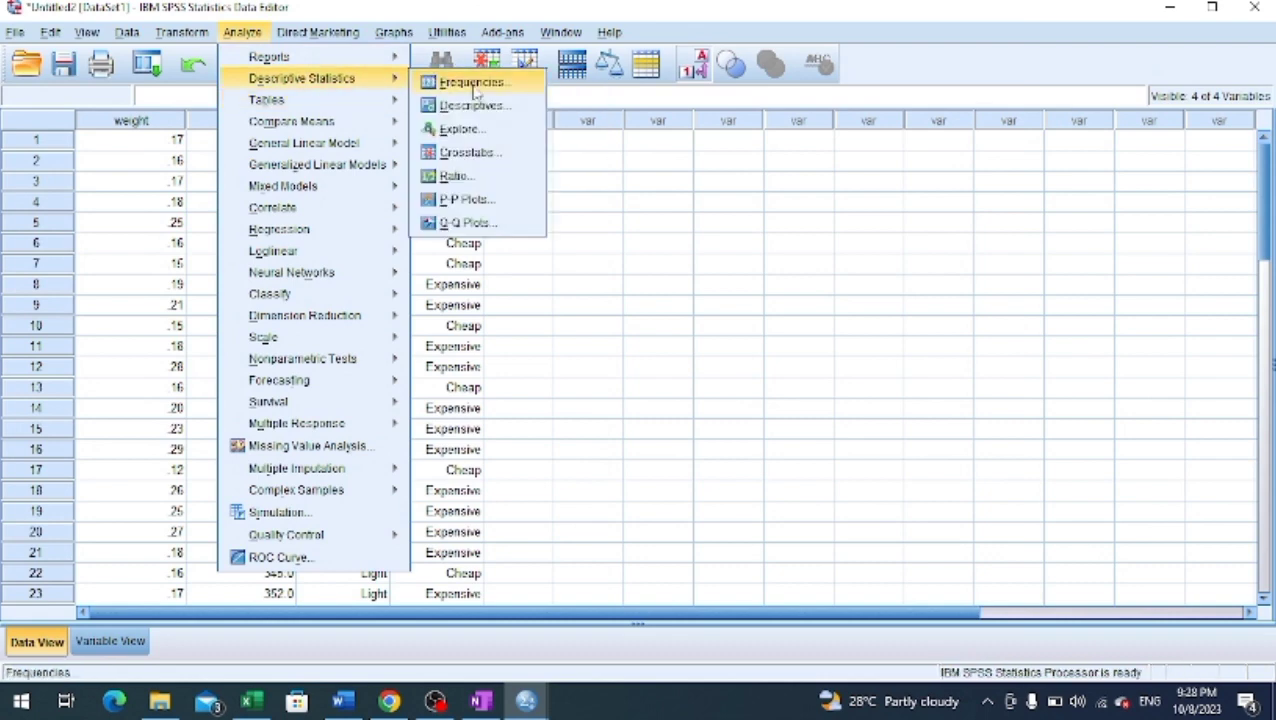
left_click(465, 128)
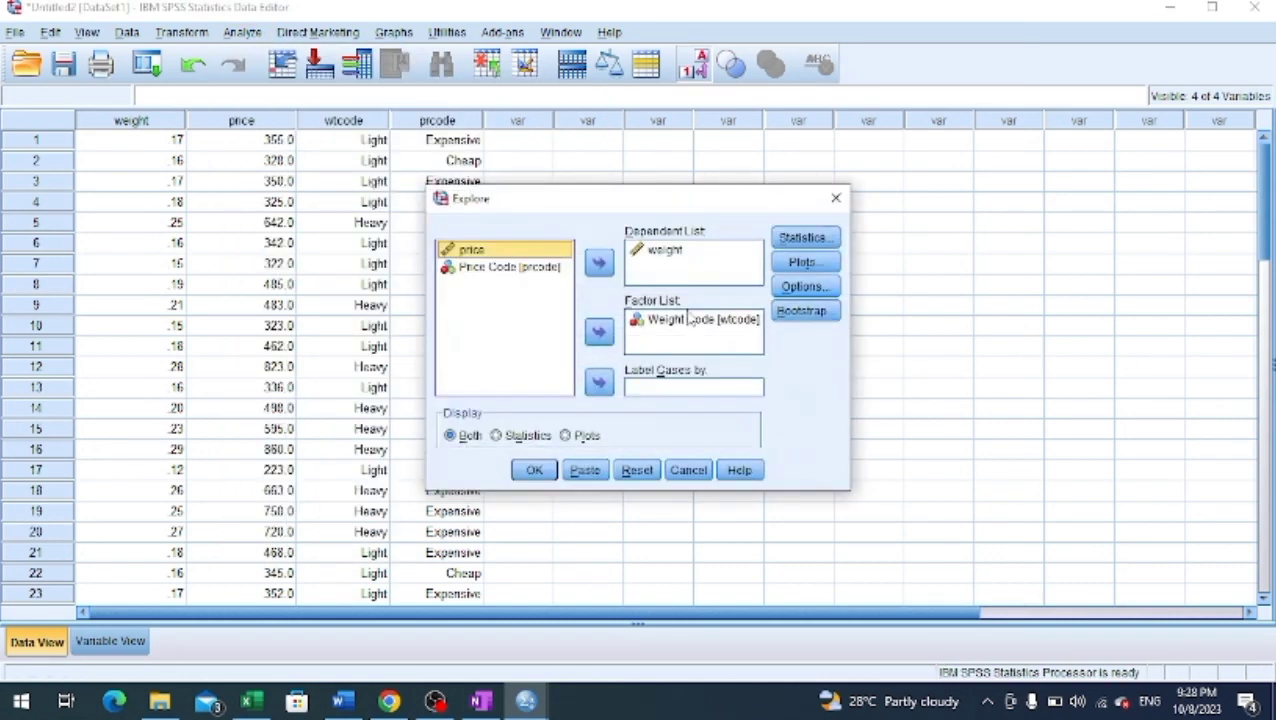
left_click(640, 477)
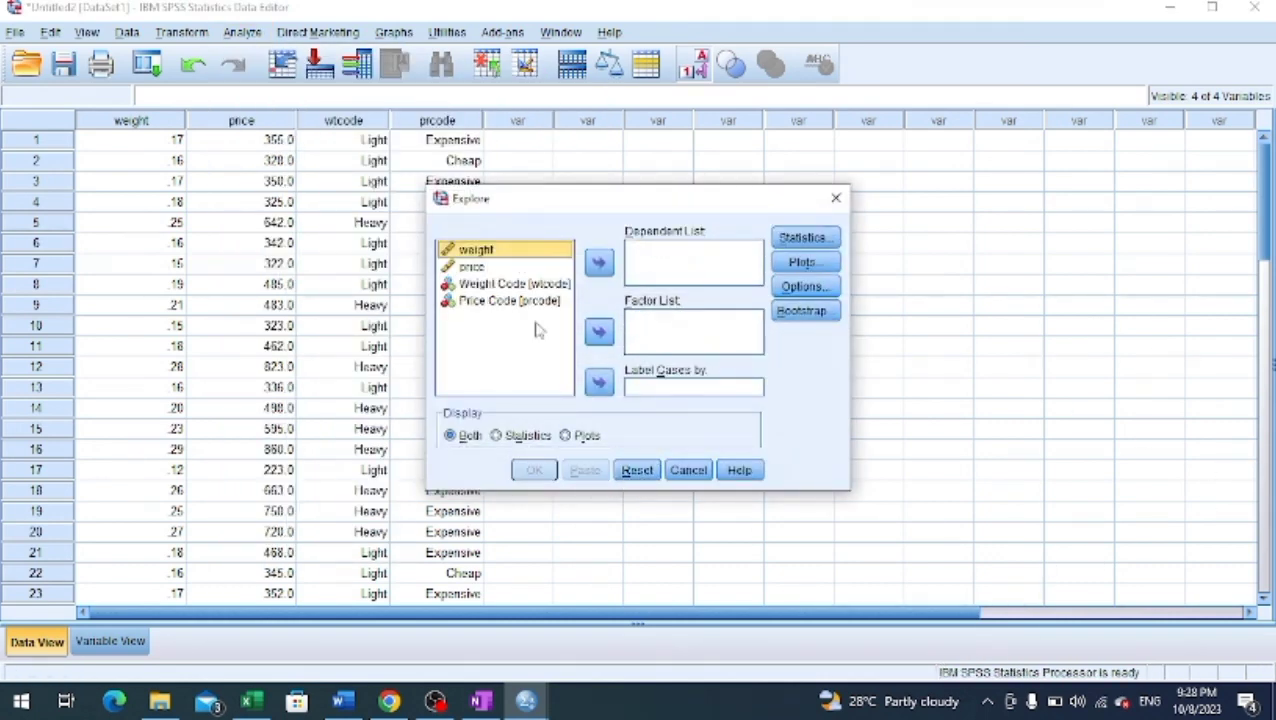
Set price as the dependent variable and Weight Code as the factor, and paste the Explore command as syntax
left_click(472, 267)
left_click(598, 262)
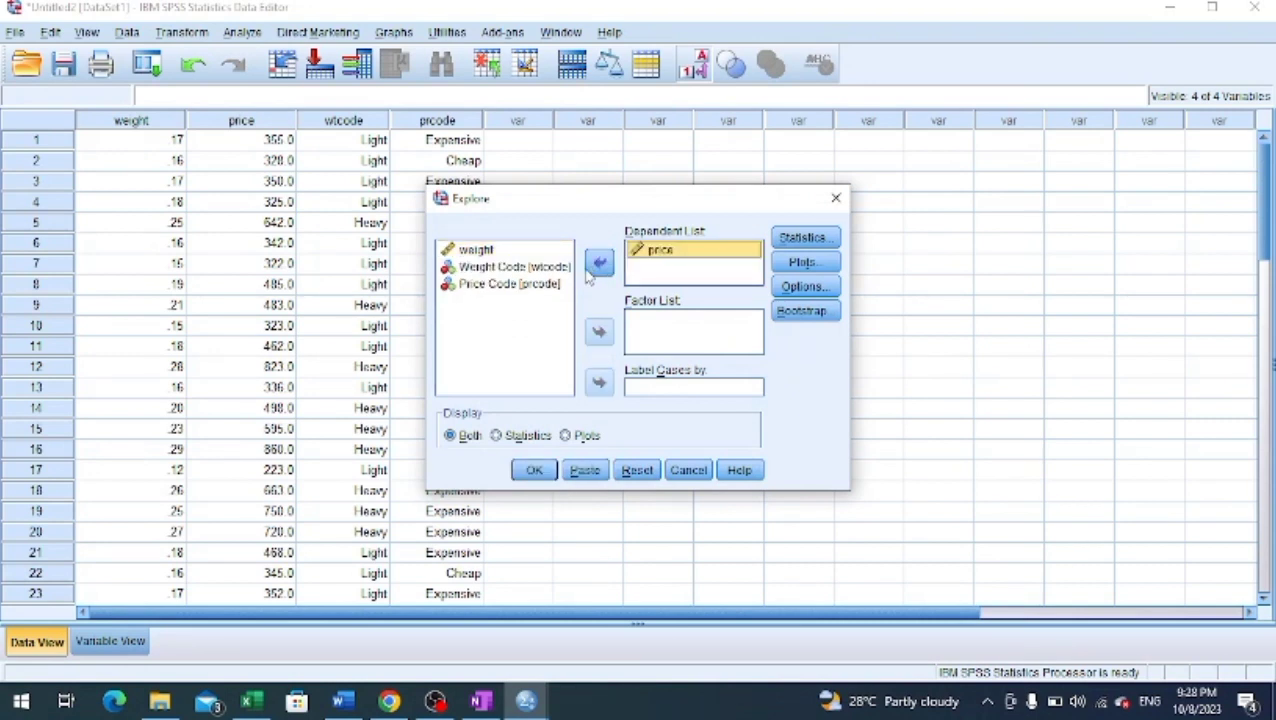
left_click(491, 270)
left_click(598, 331)
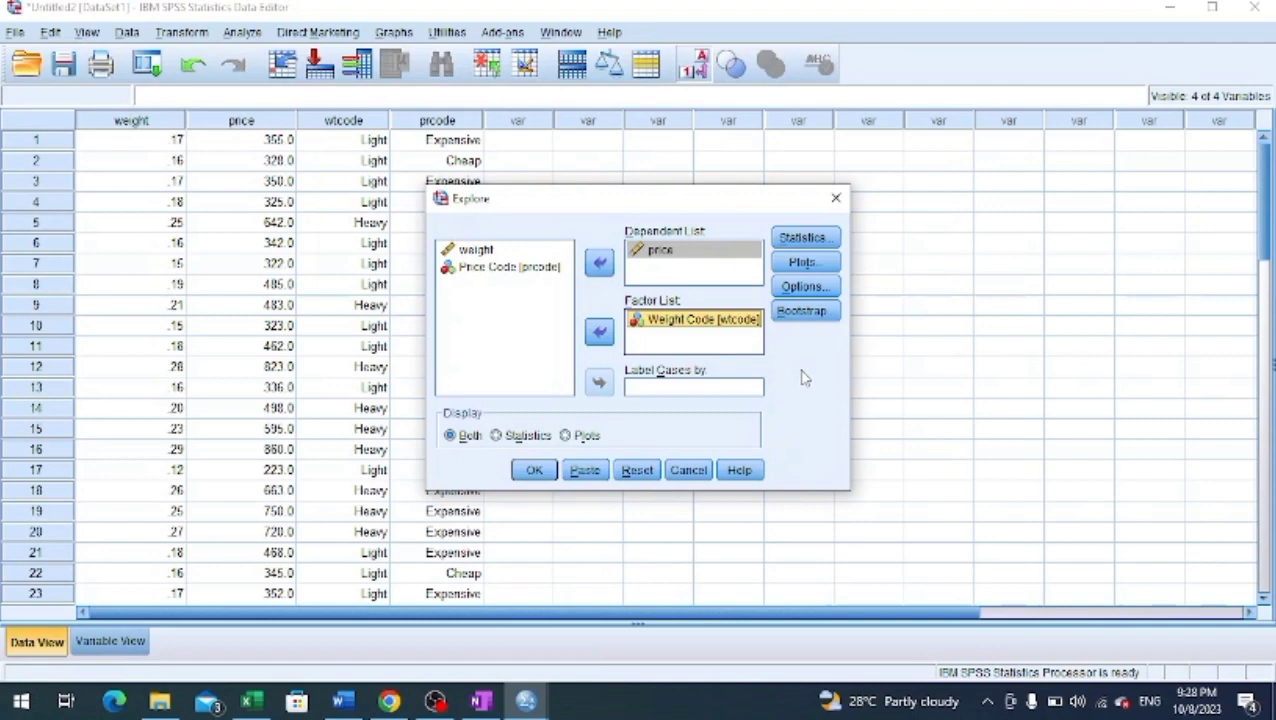
left_click(585, 470)
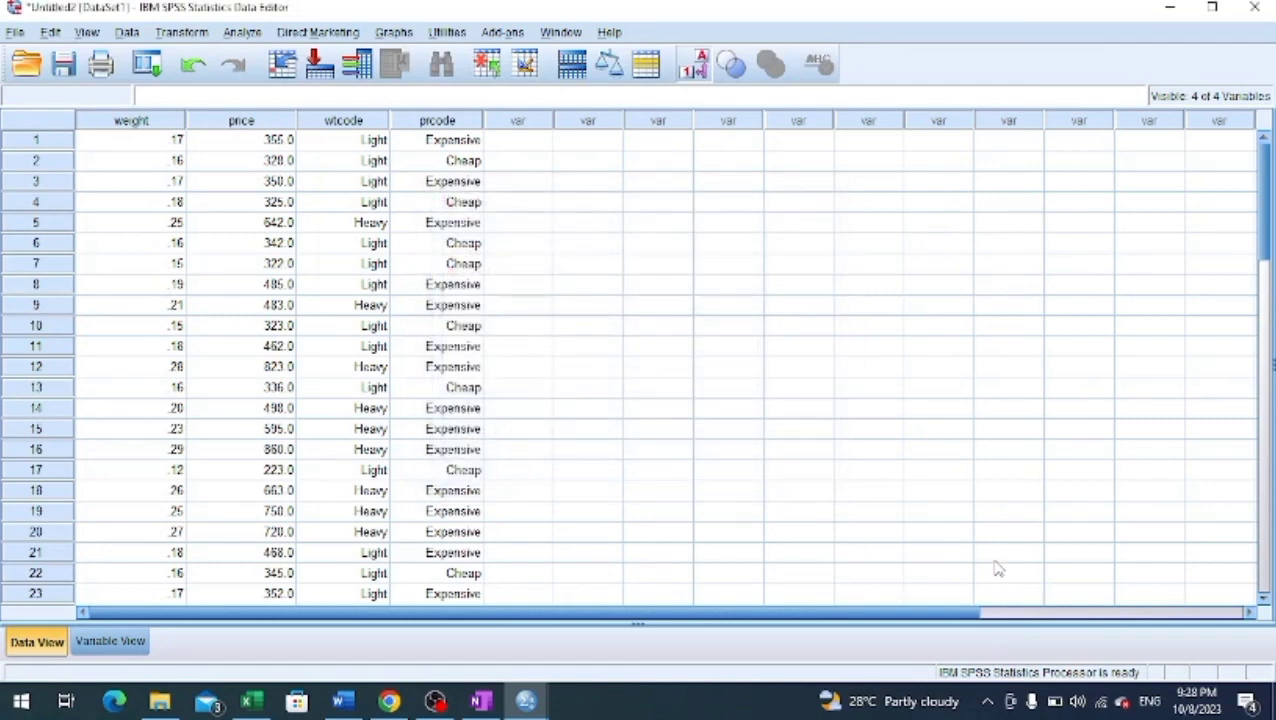
Run only the pasted EXAMINE block for price BY wtcode from the Syntax1 window
mouse_move(530, 706)
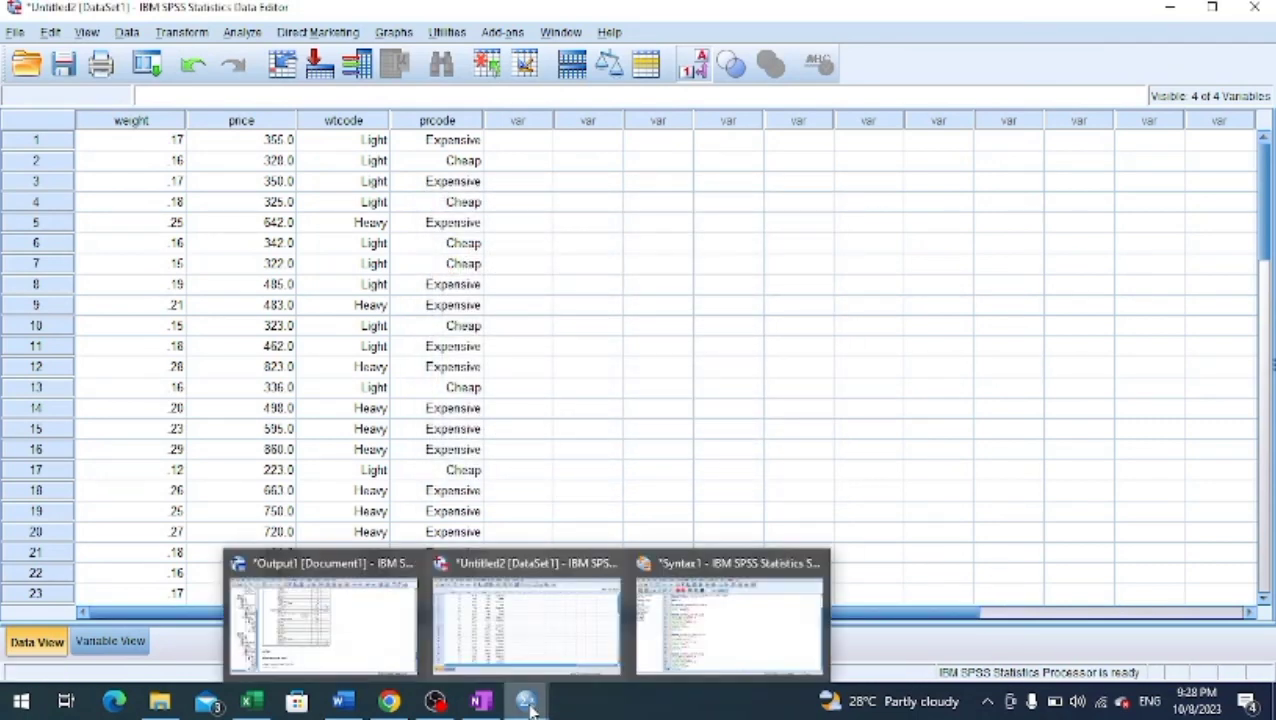
left_click(650, 668)
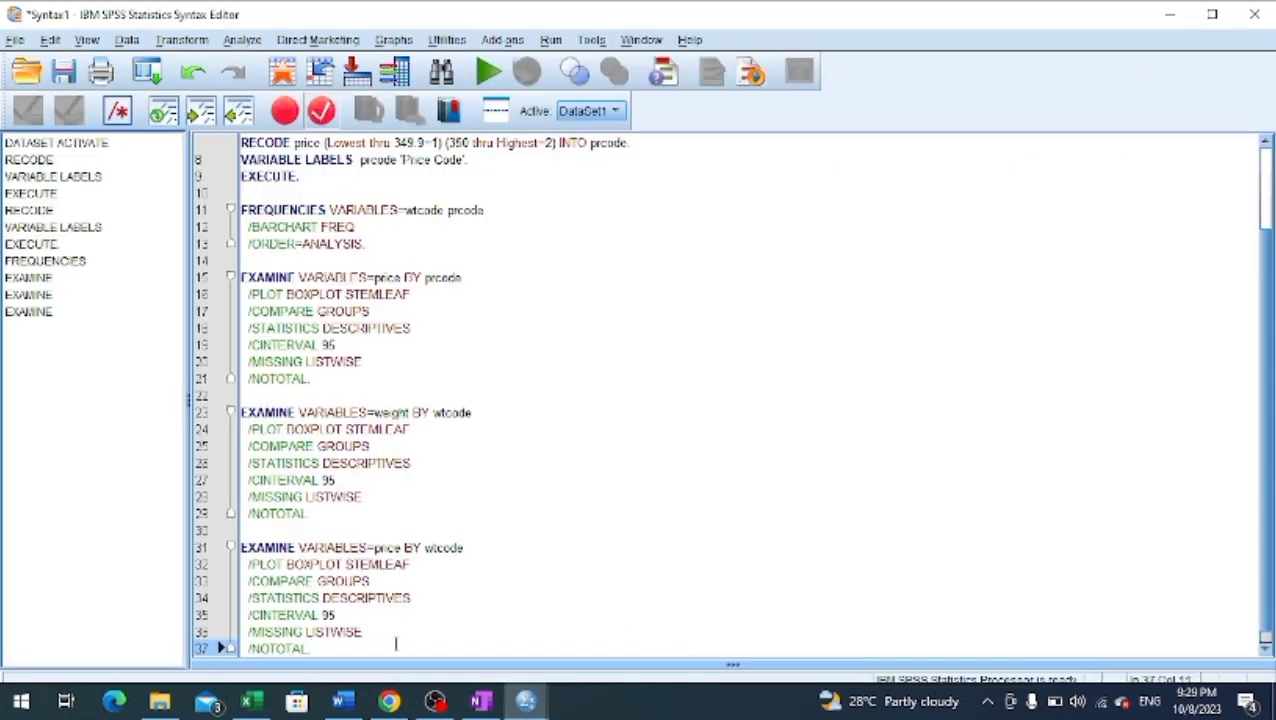
left_click_drag(396, 643, 240, 537)
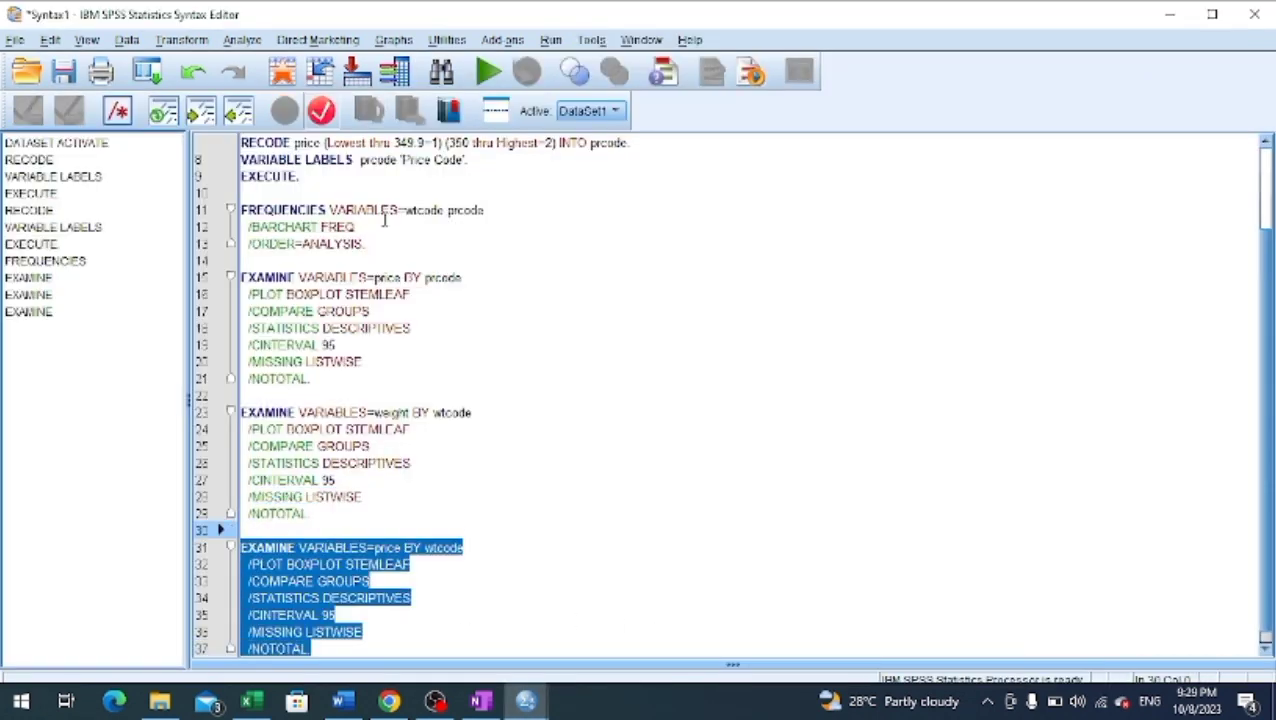
left_click(487, 72)
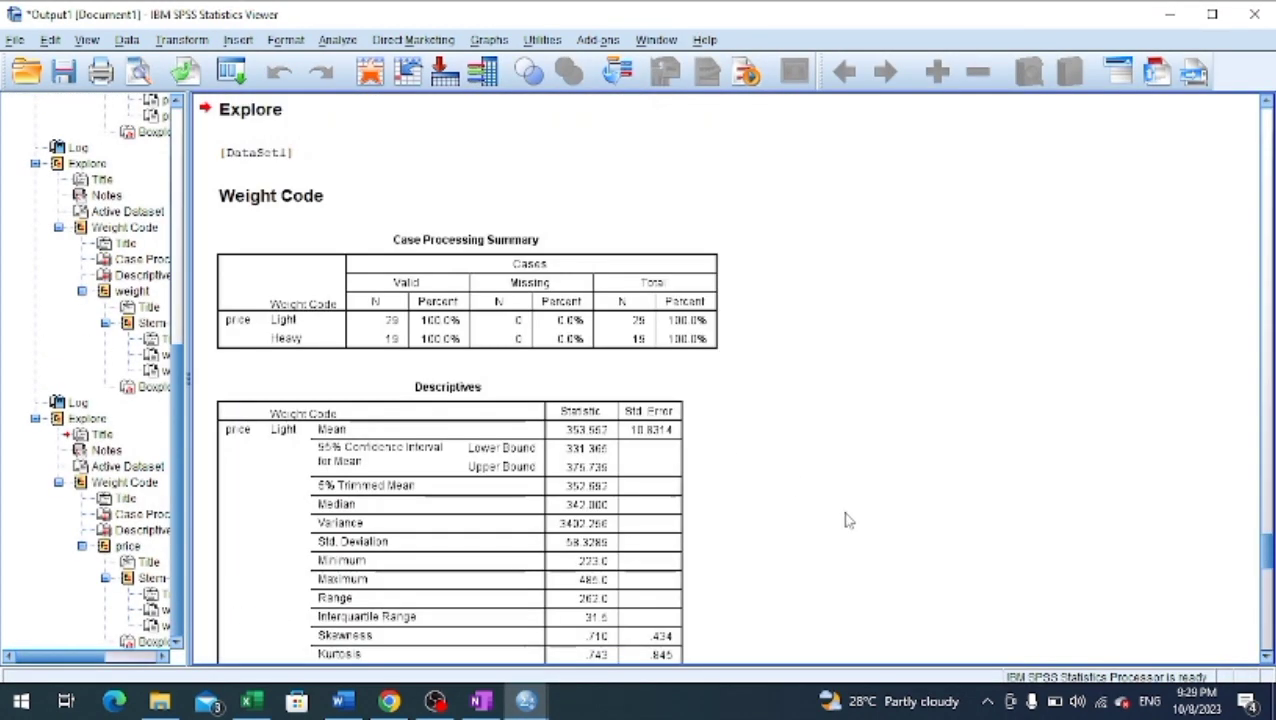
Look through the new Explore output from the price Descriptives down to the boxplot by Weight Code
scroll(853, 520, "down", 3)
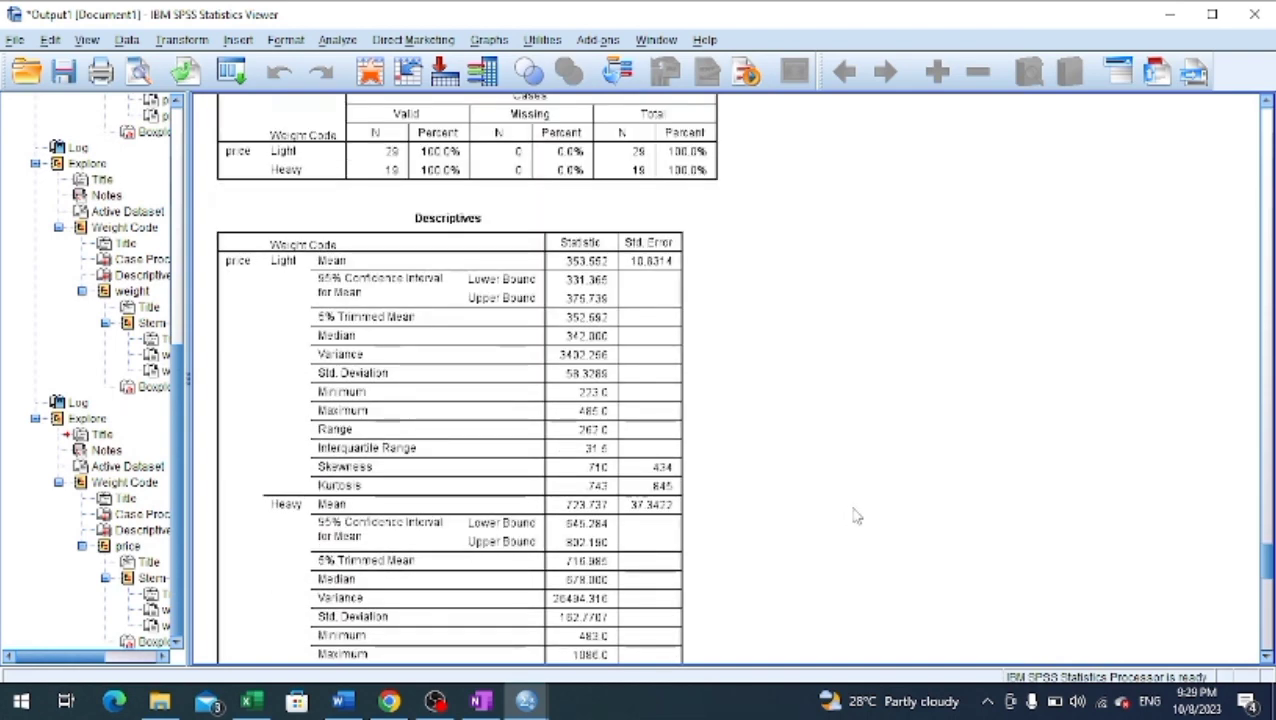
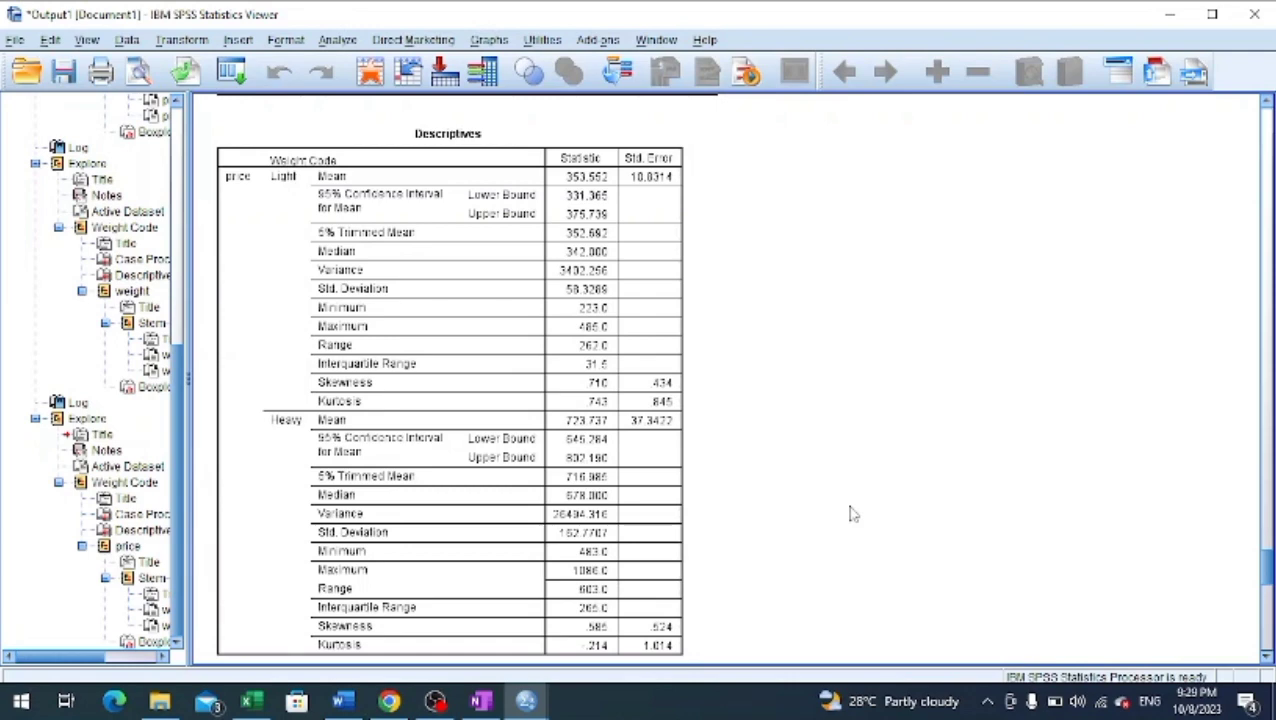
scroll(851, 514, "down", 15)
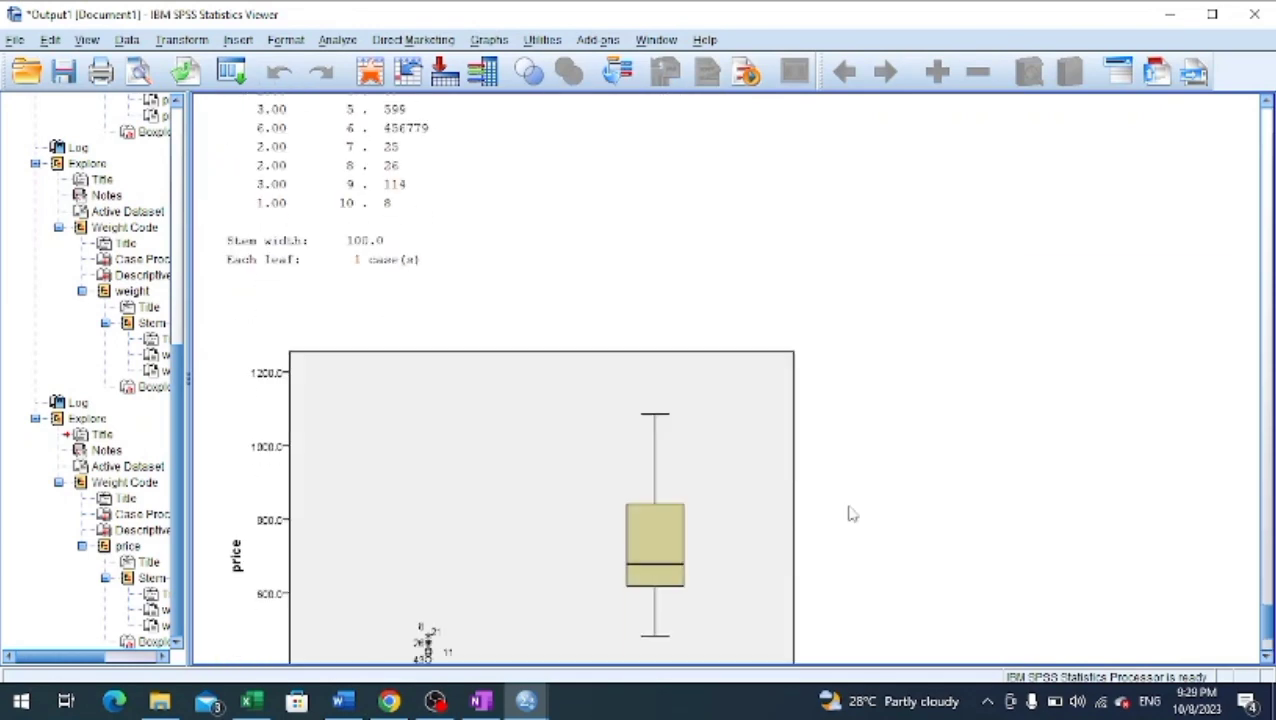
scroll(851, 514, "down", 4)
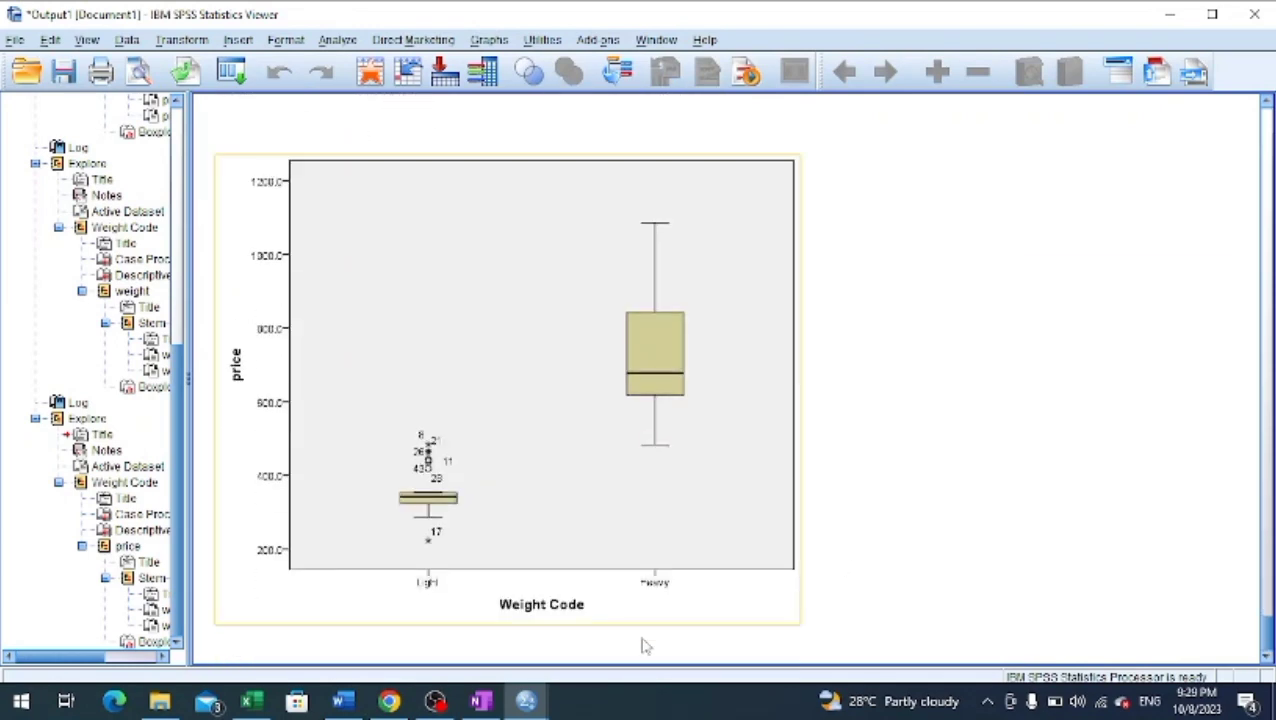
Switch to the lab sheet in Word to check question 8, and return to the SPSS output with the boxplot
mouse_move(527, 705)
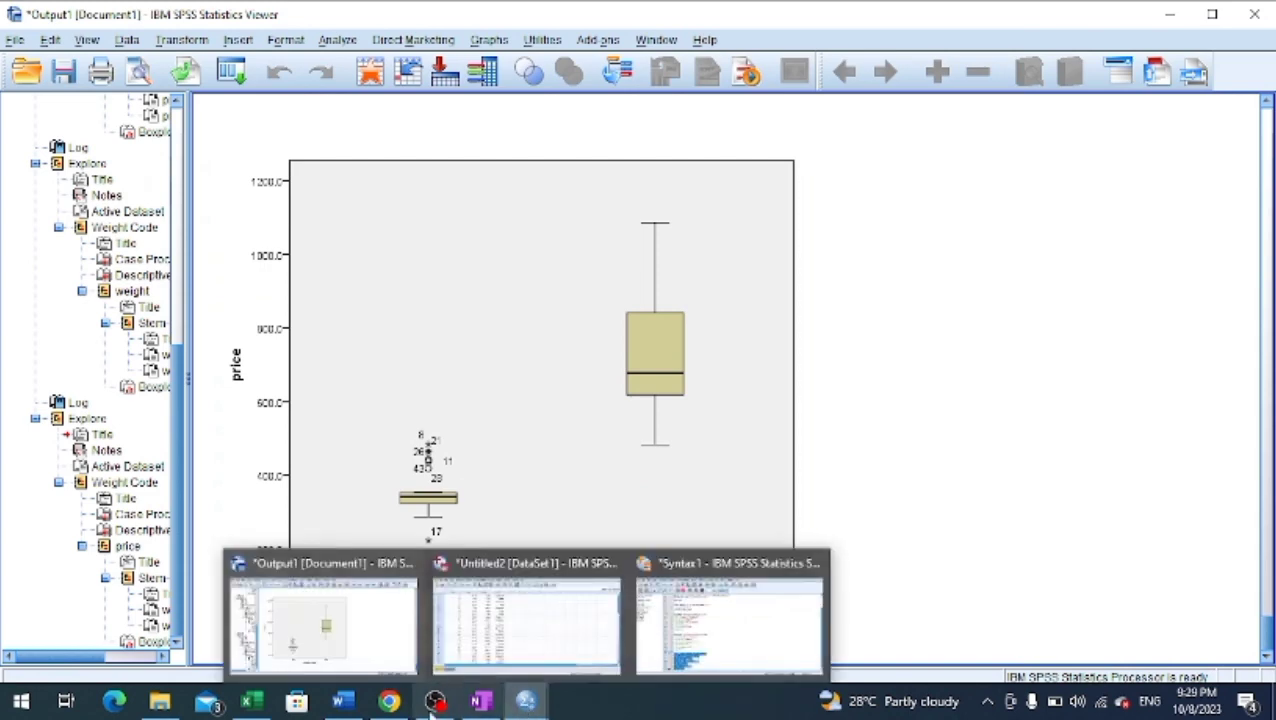
left_click(343, 703)
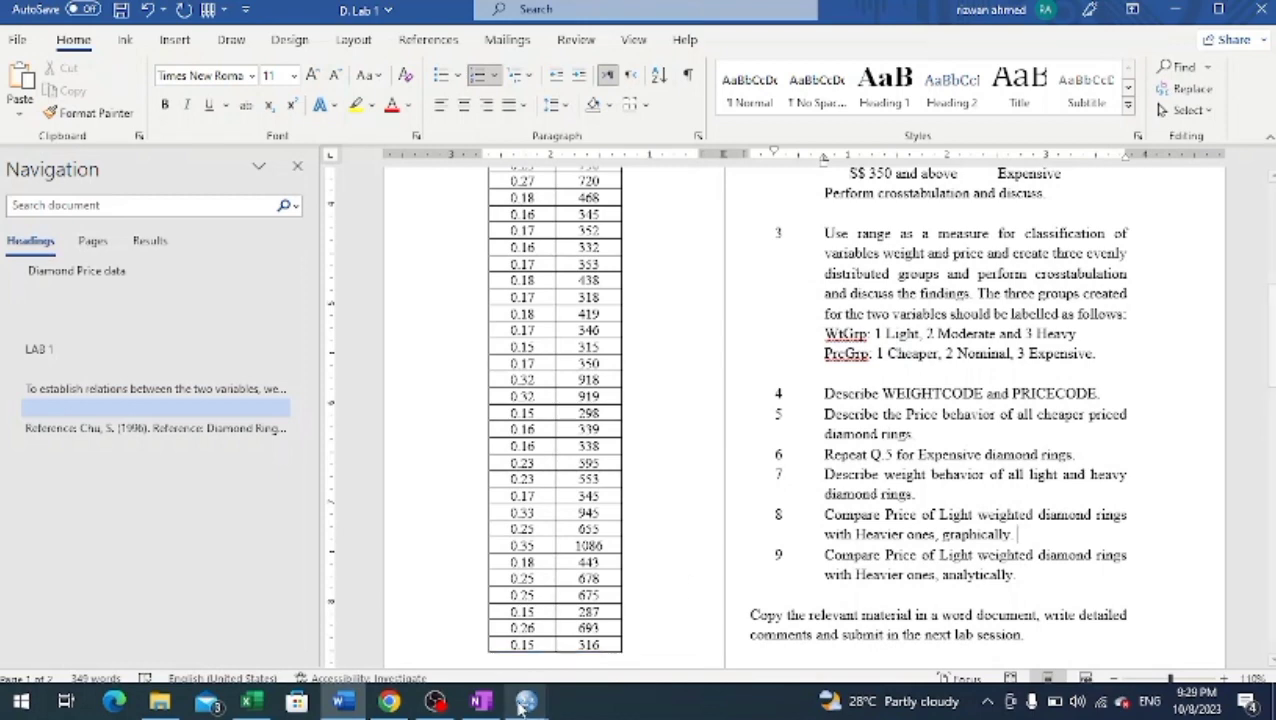
mouse_move(526, 703)
left_click(370, 650)
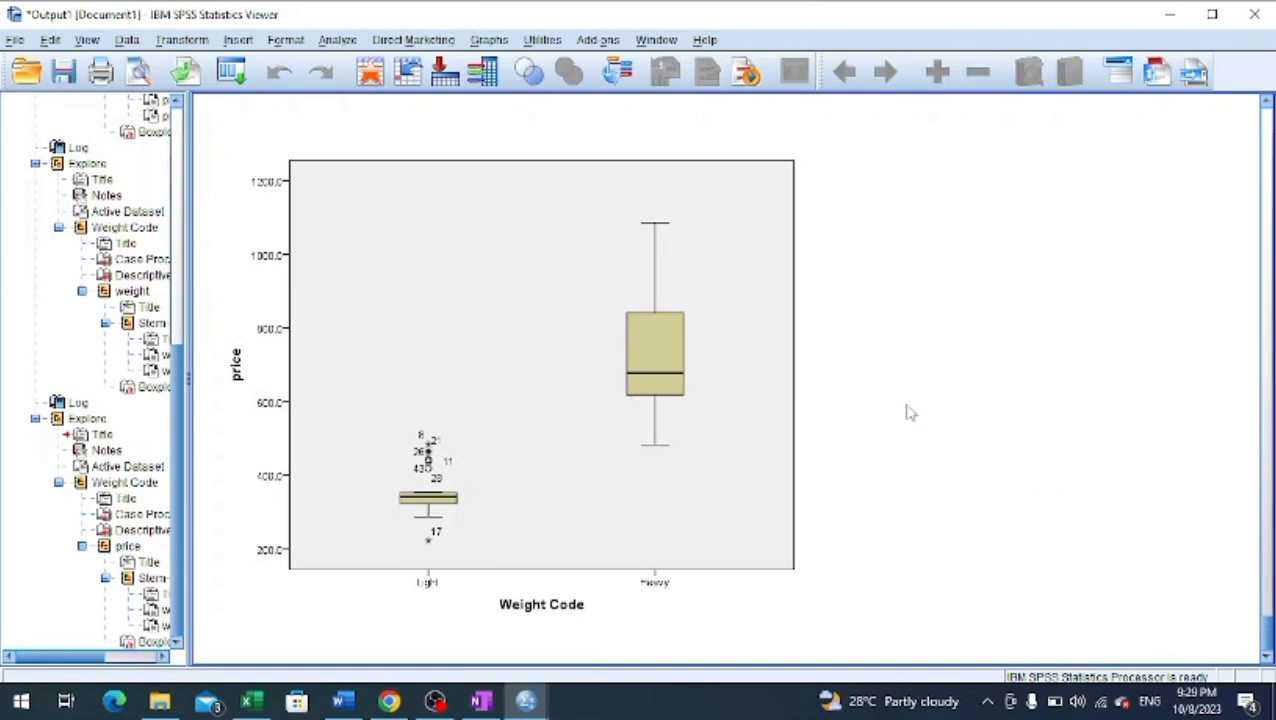
Compare the price boxplots of light and heavy rings, examining the price scale, whiskers, box height and median
left_click(264, 272)
left_click(962, 374)
left_click(668, 452)
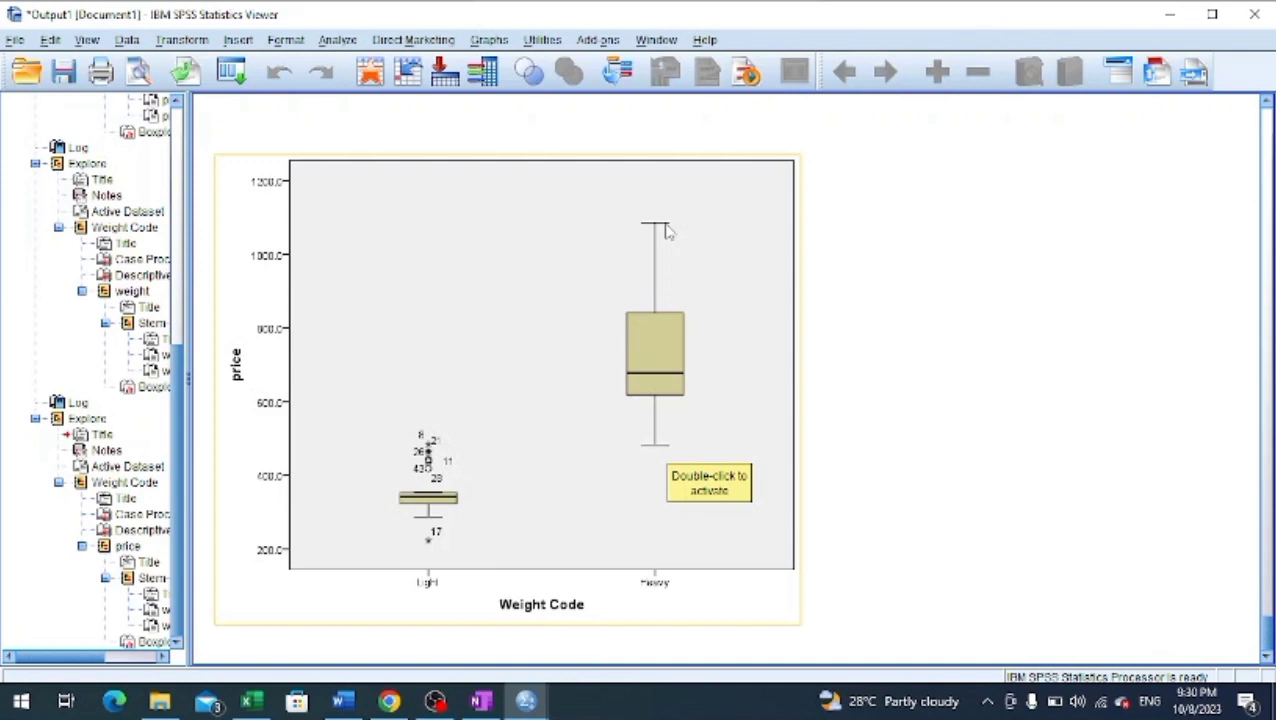
left_click(926, 360)
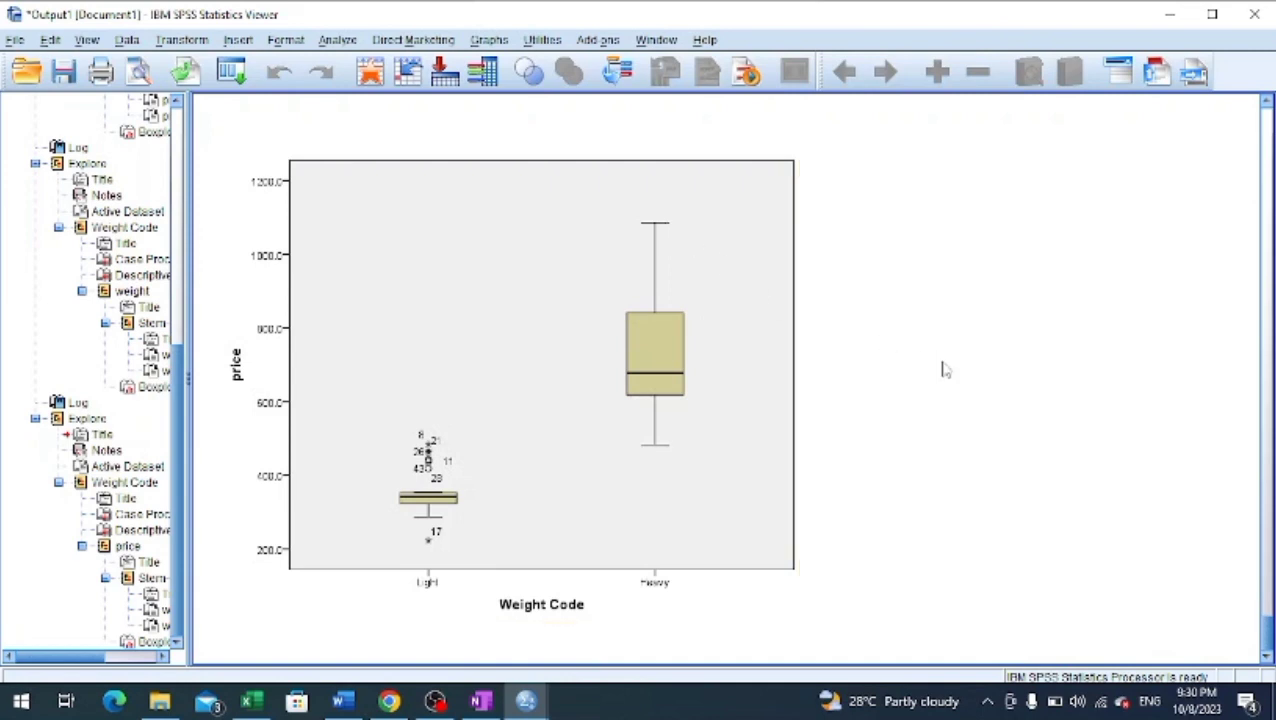
left_click(700, 352)
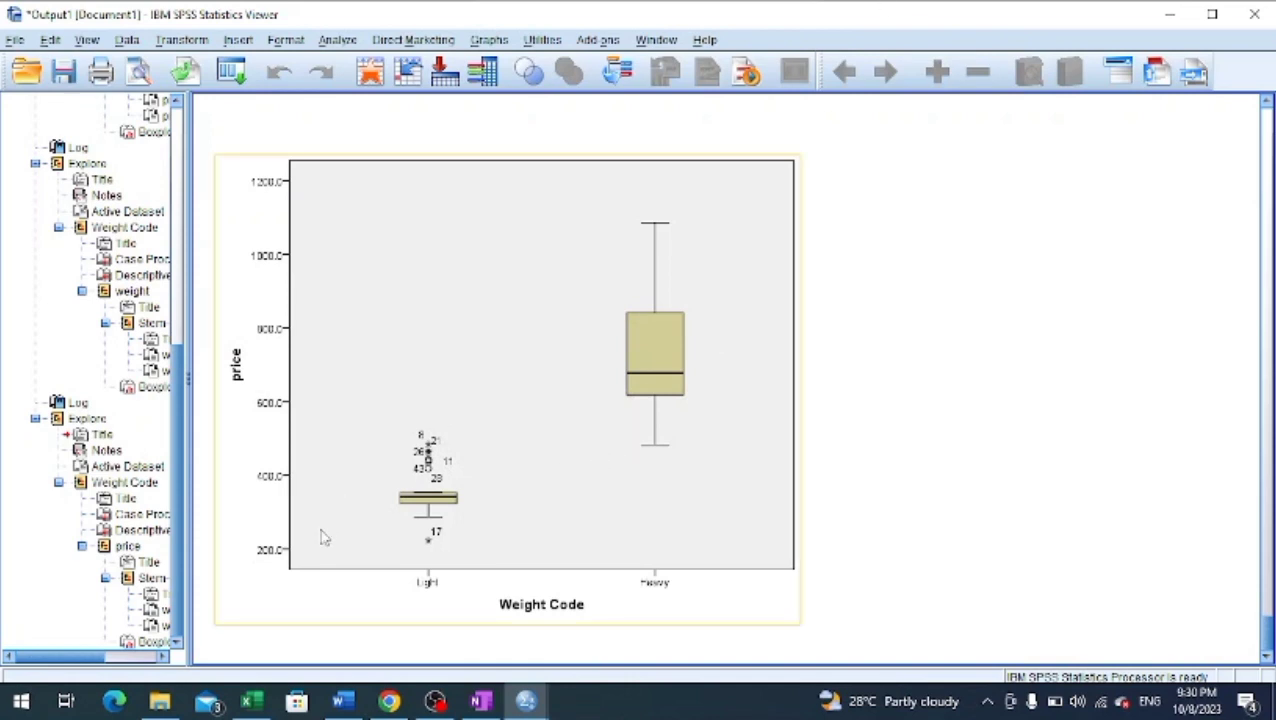
left_click(995, 543)
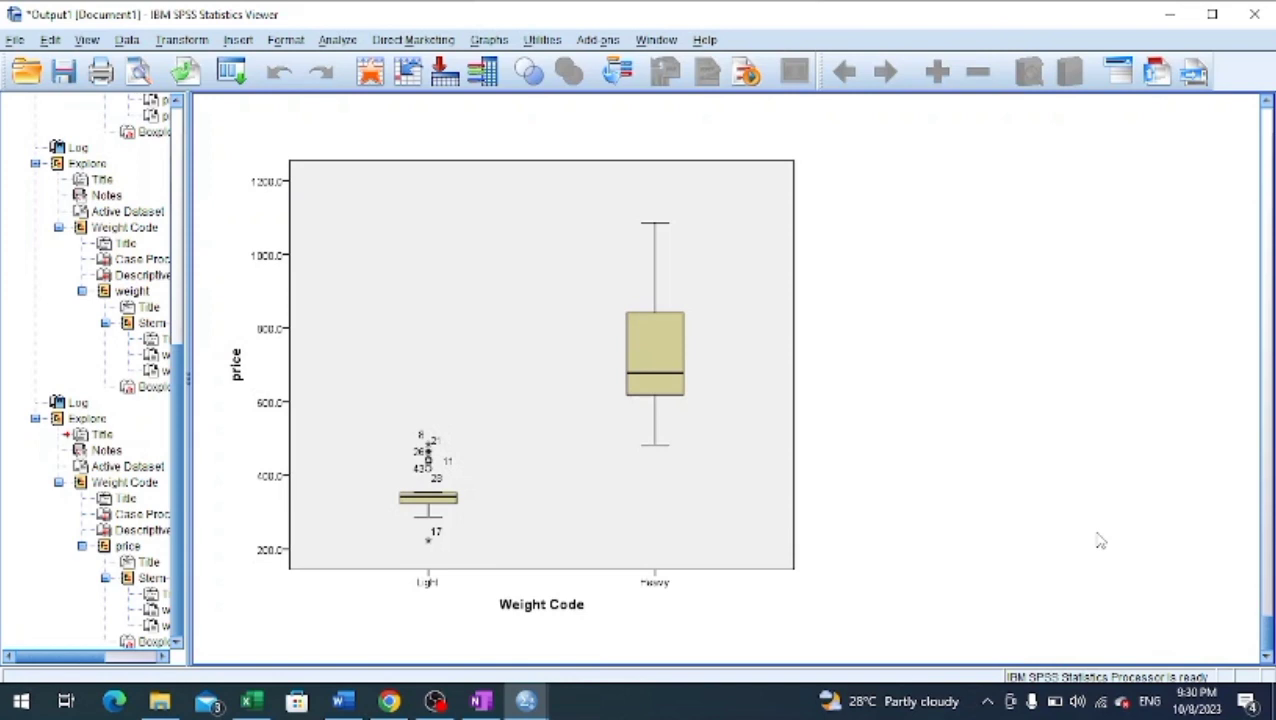
left_click(751, 566)
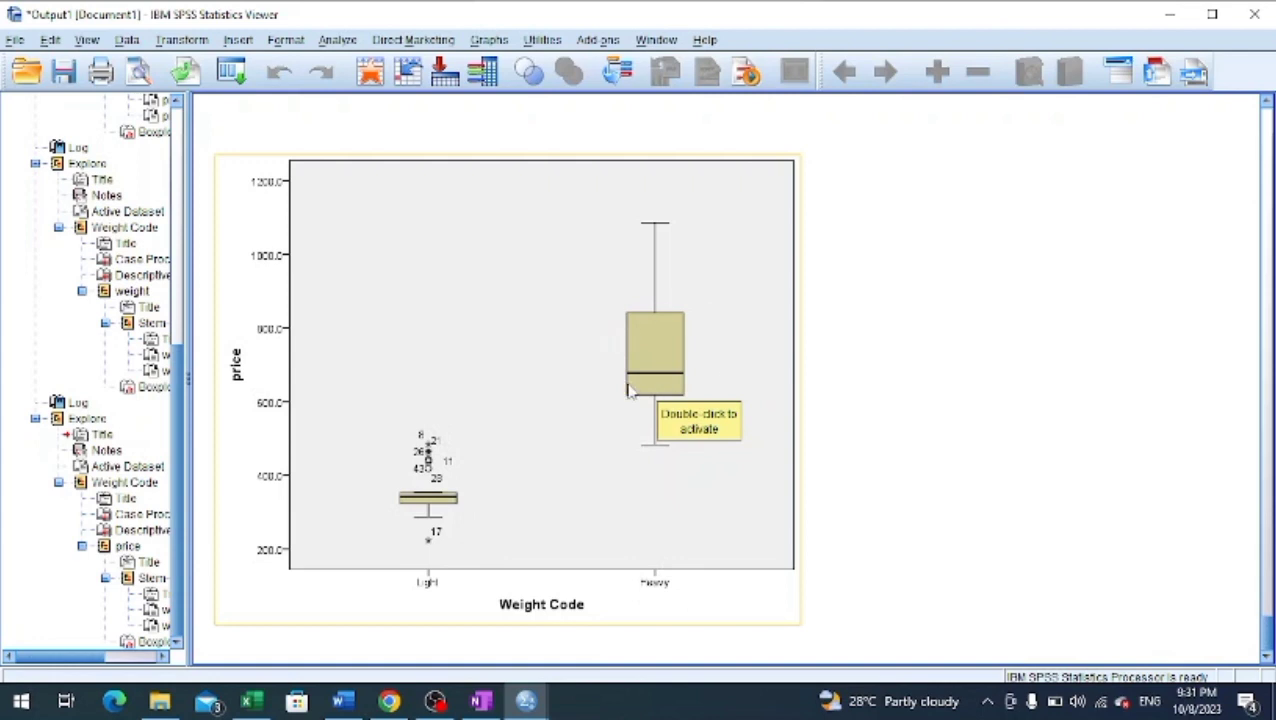
left_click(880, 430)
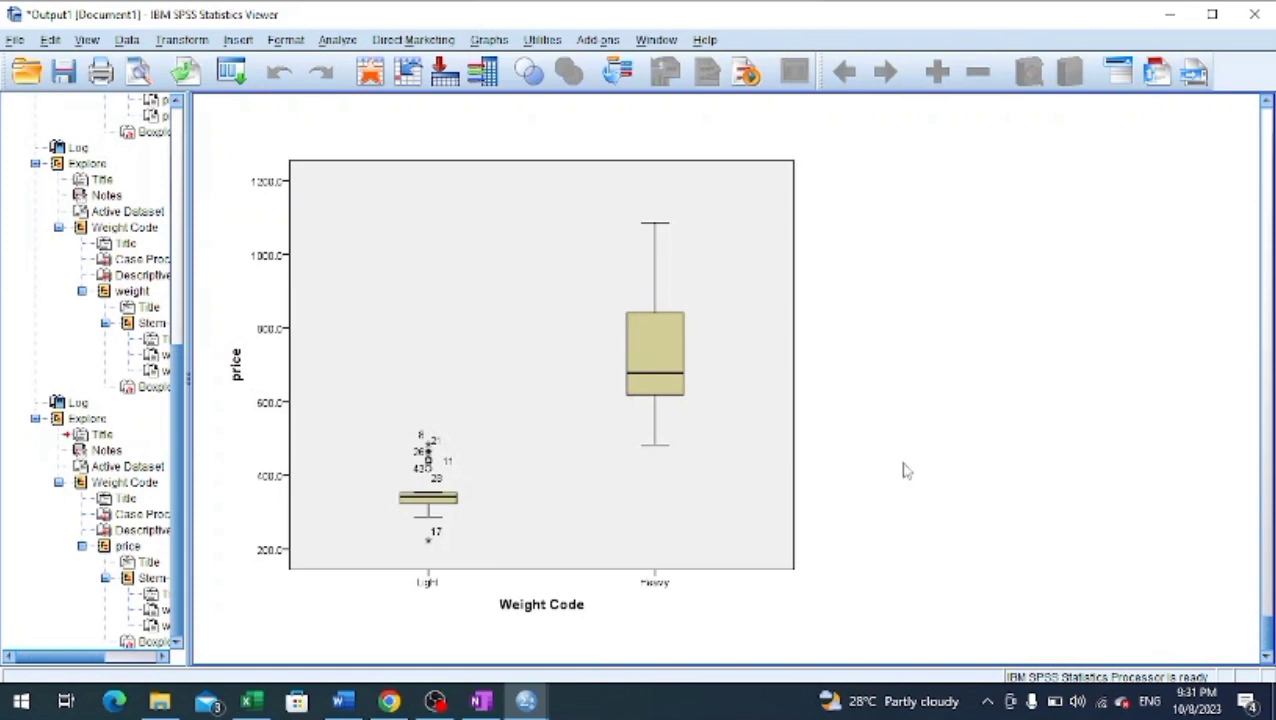
Examine the light group's price boxplot, including the outlying cases above and below its whiskers
left_click(672, 507)
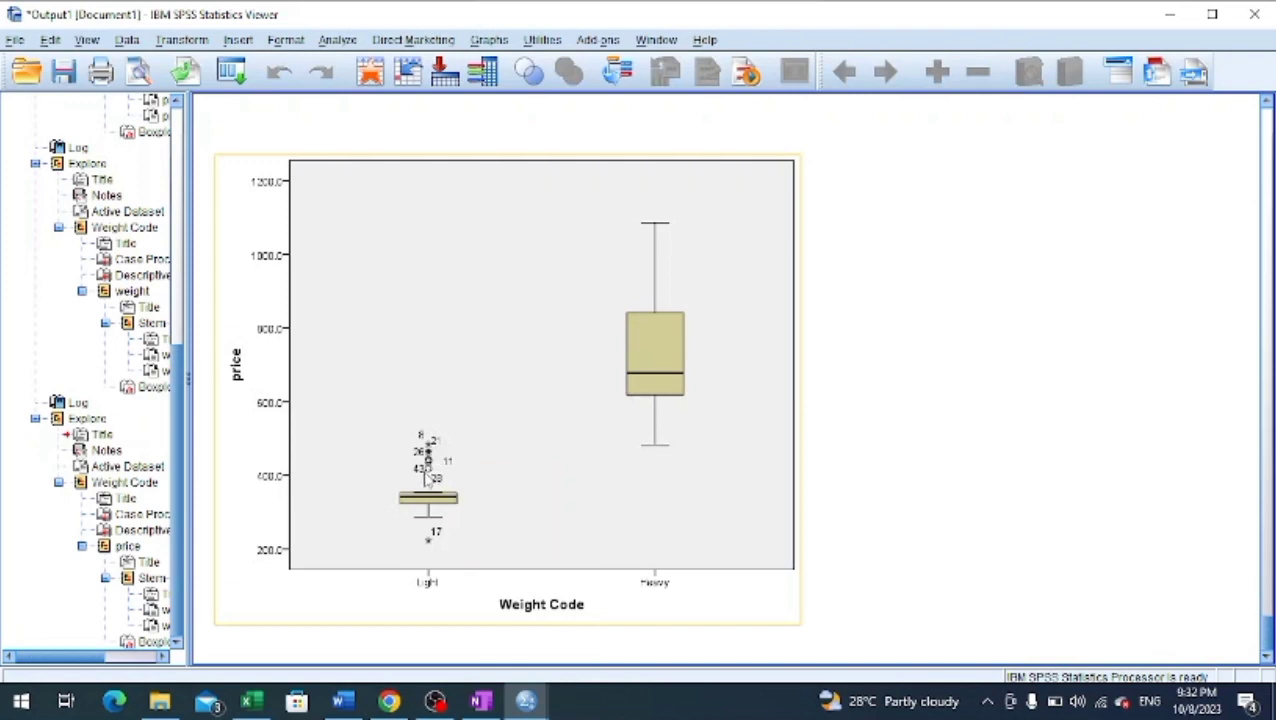
double_click(429, 466)
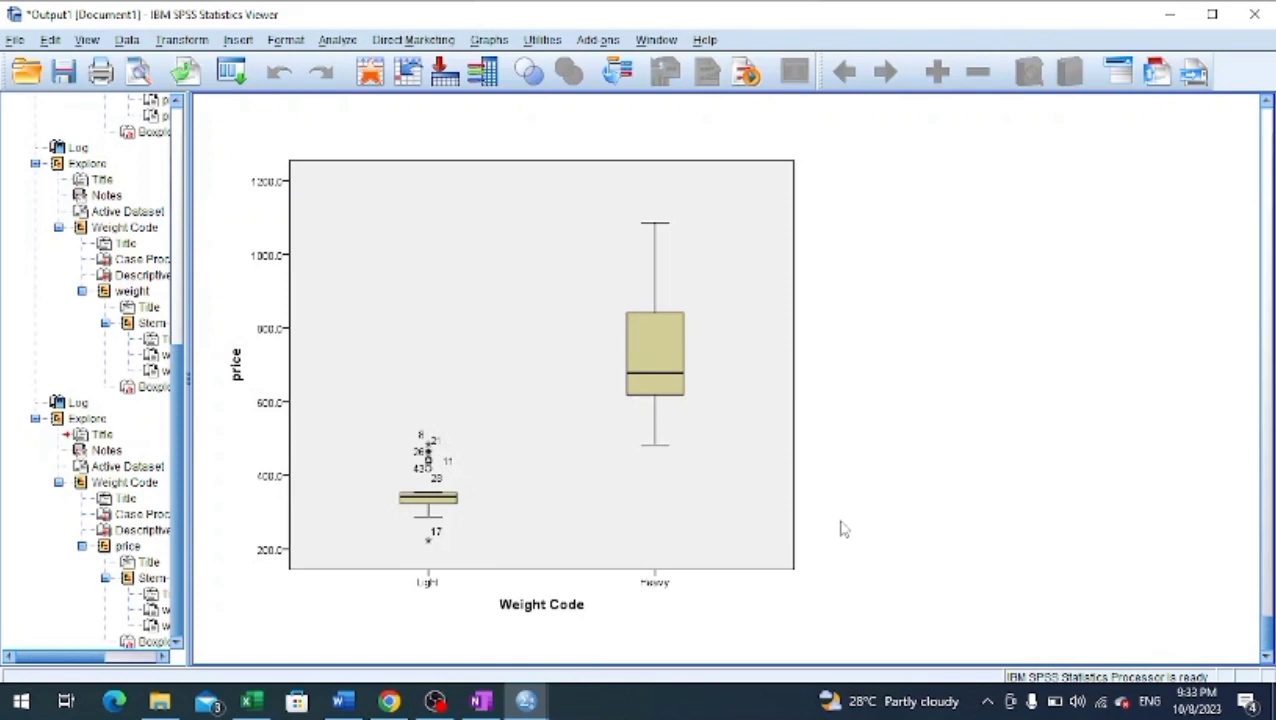
left_click(695, 542)
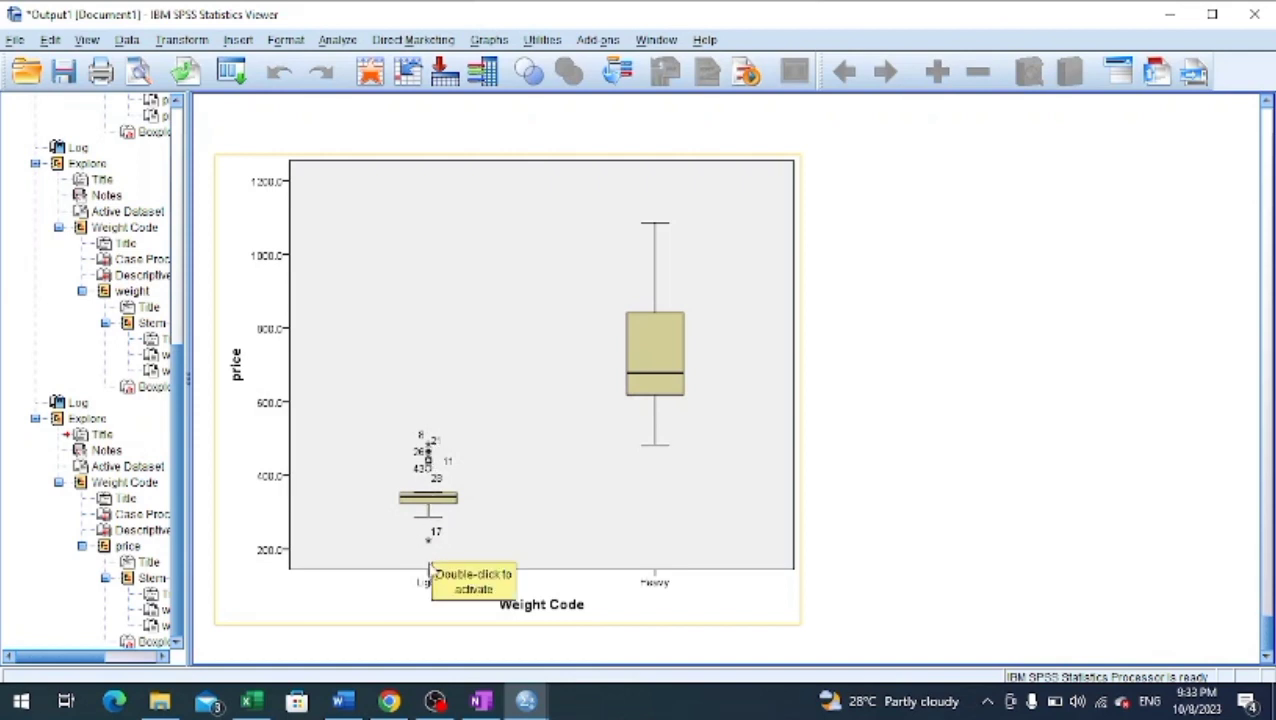
left_click(1097, 428)
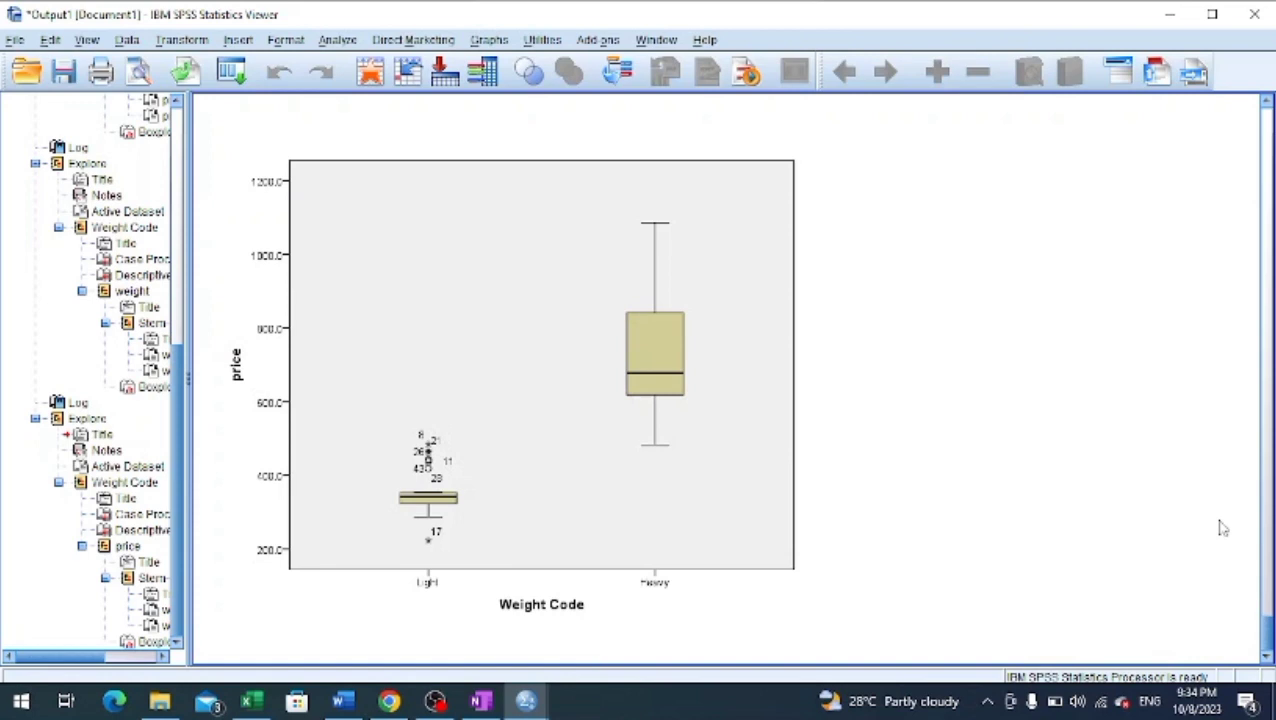
left_click(568, 484)
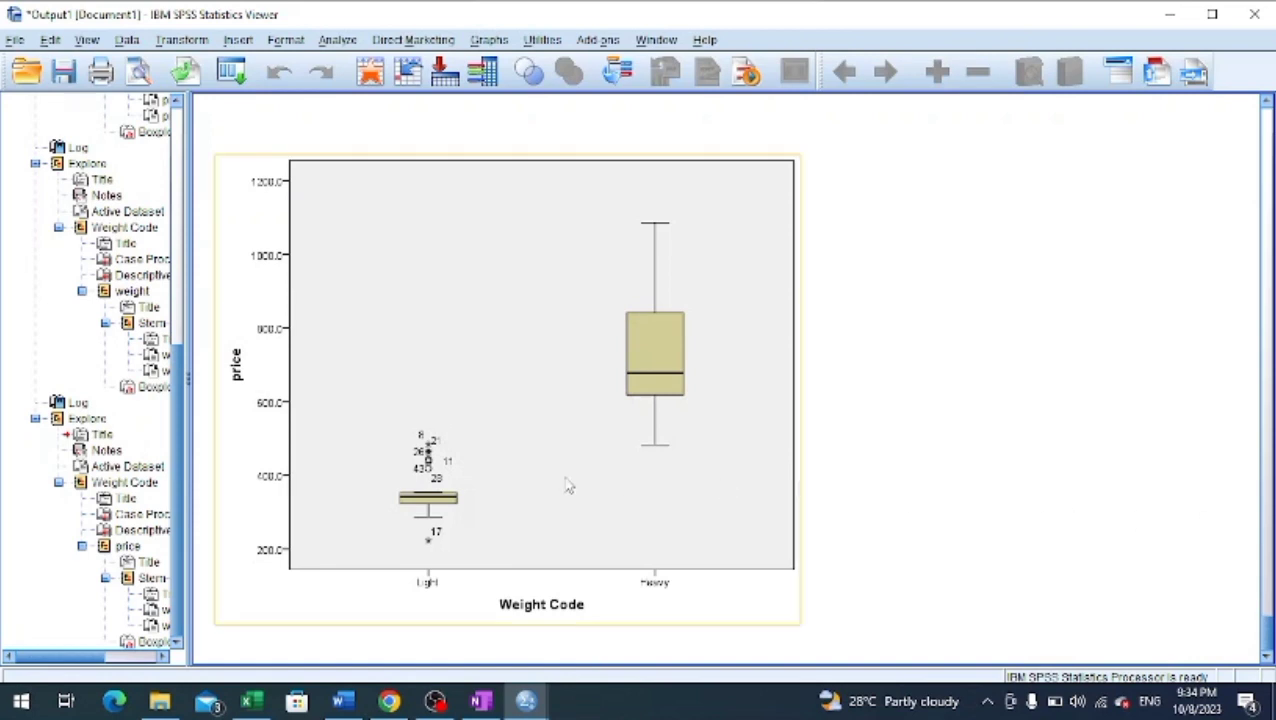
double_click(432, 478)
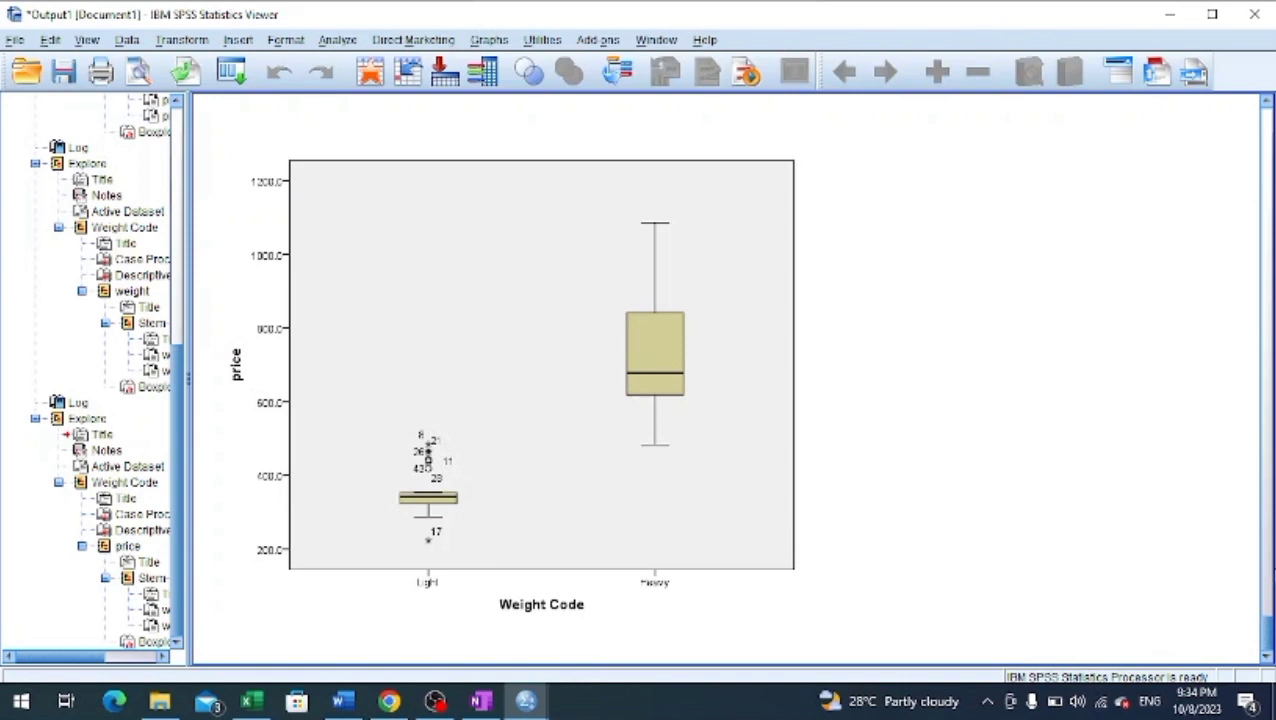
left_click(472, 529)
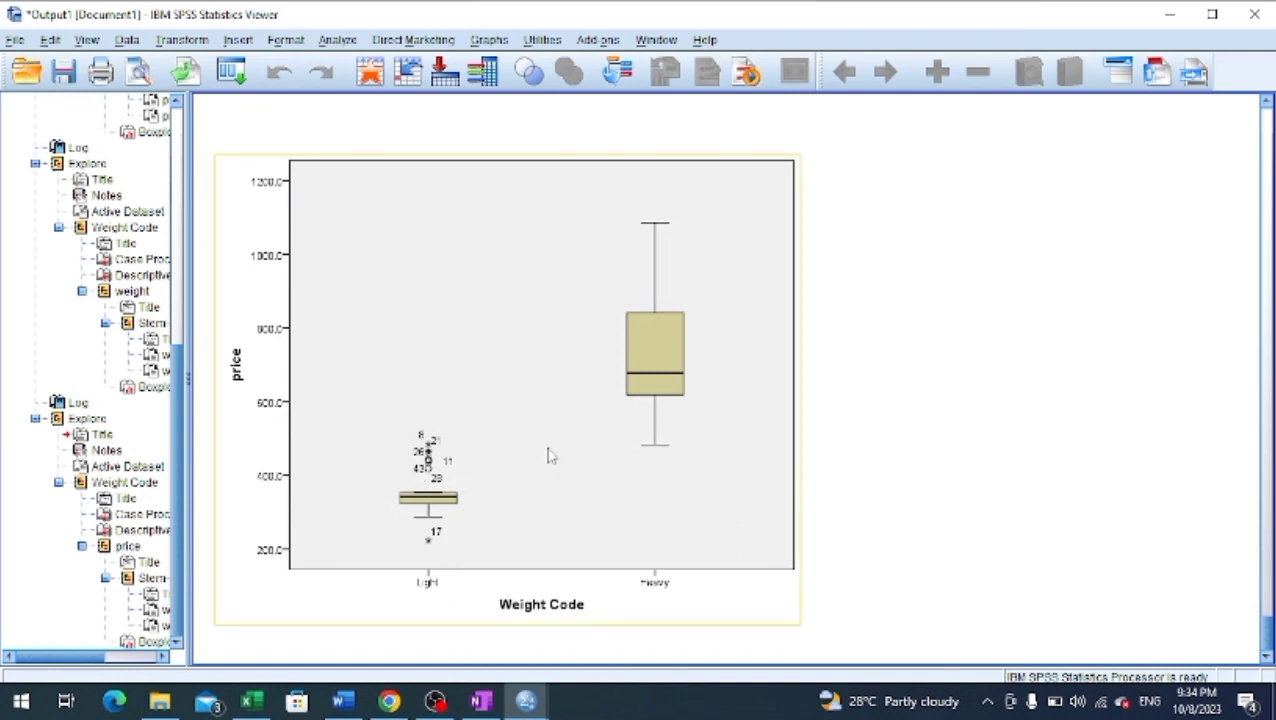
left_click(1020, 562)
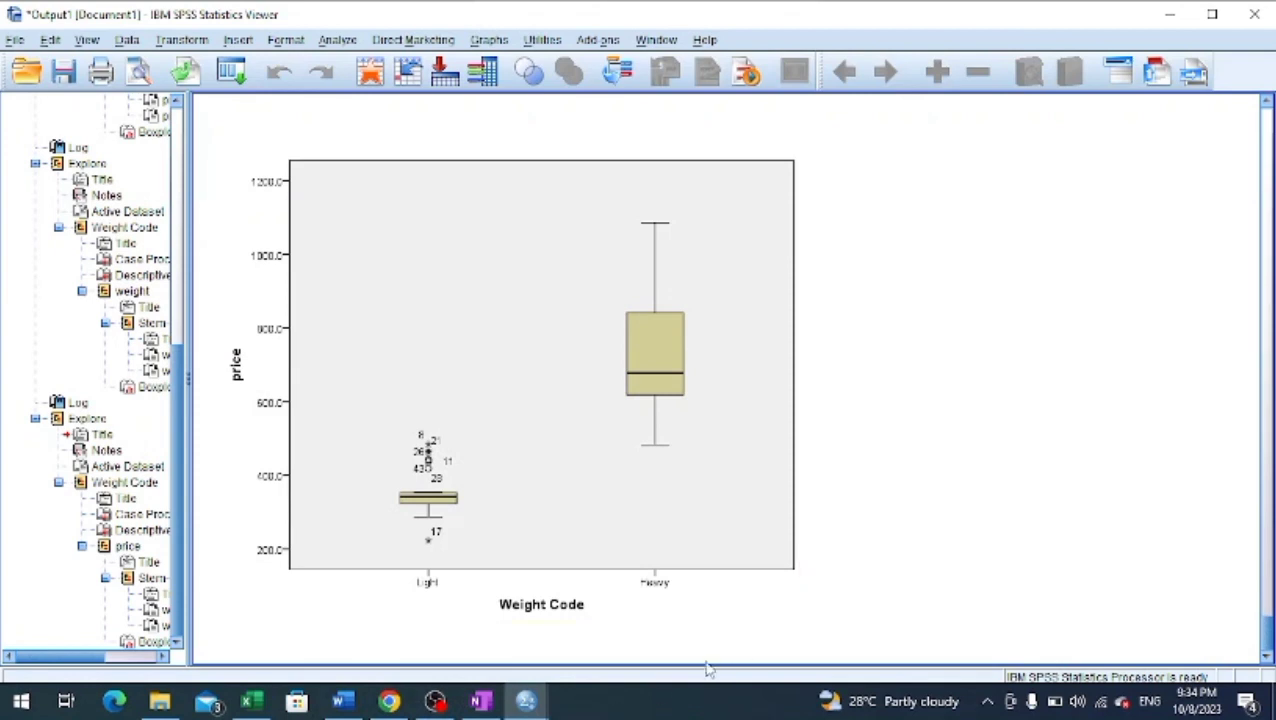
Read question 9 in the Word lab sheet on comparing prices analytically, and return to the SPSS output
left_click(342, 702)
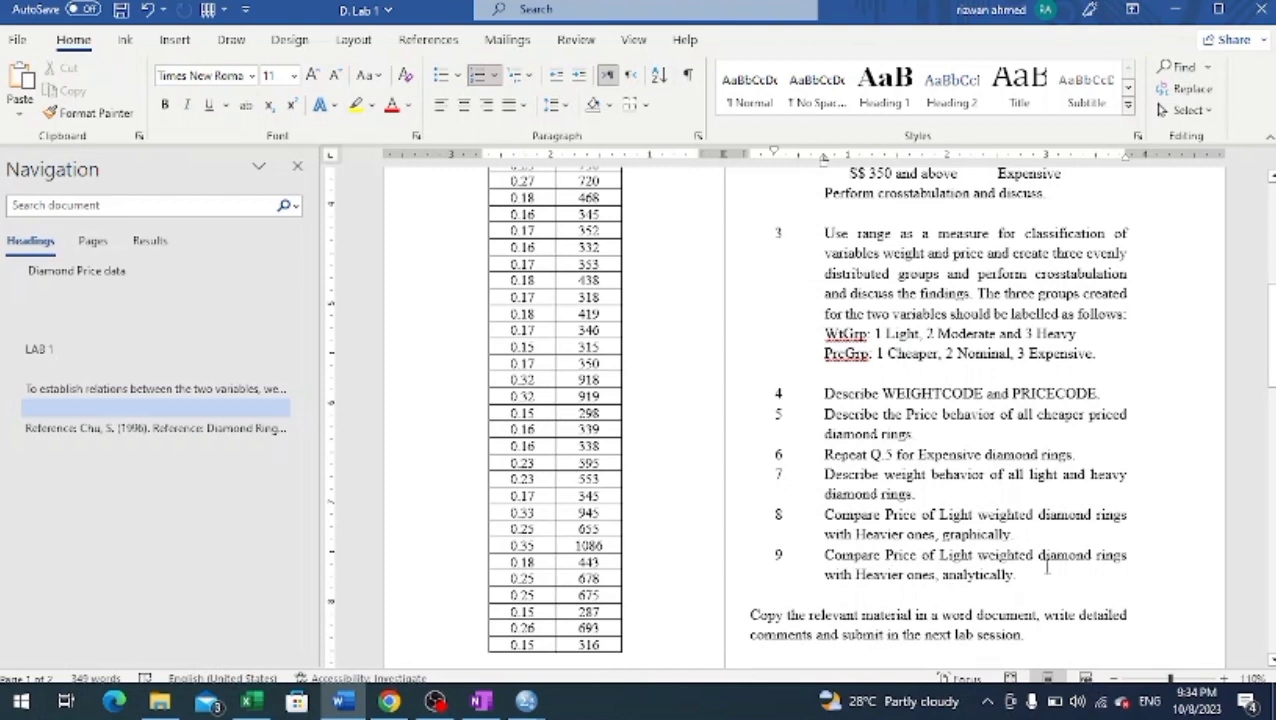
mouse_move(537, 705)
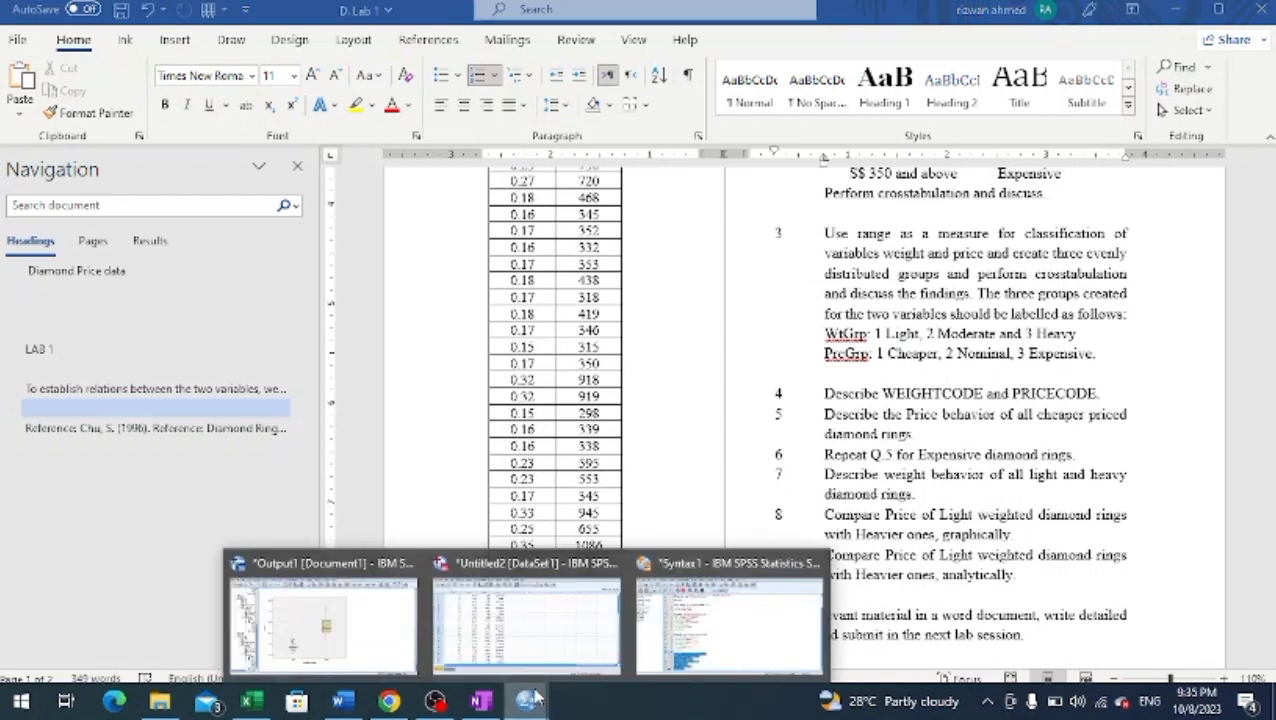
left_click(330, 620)
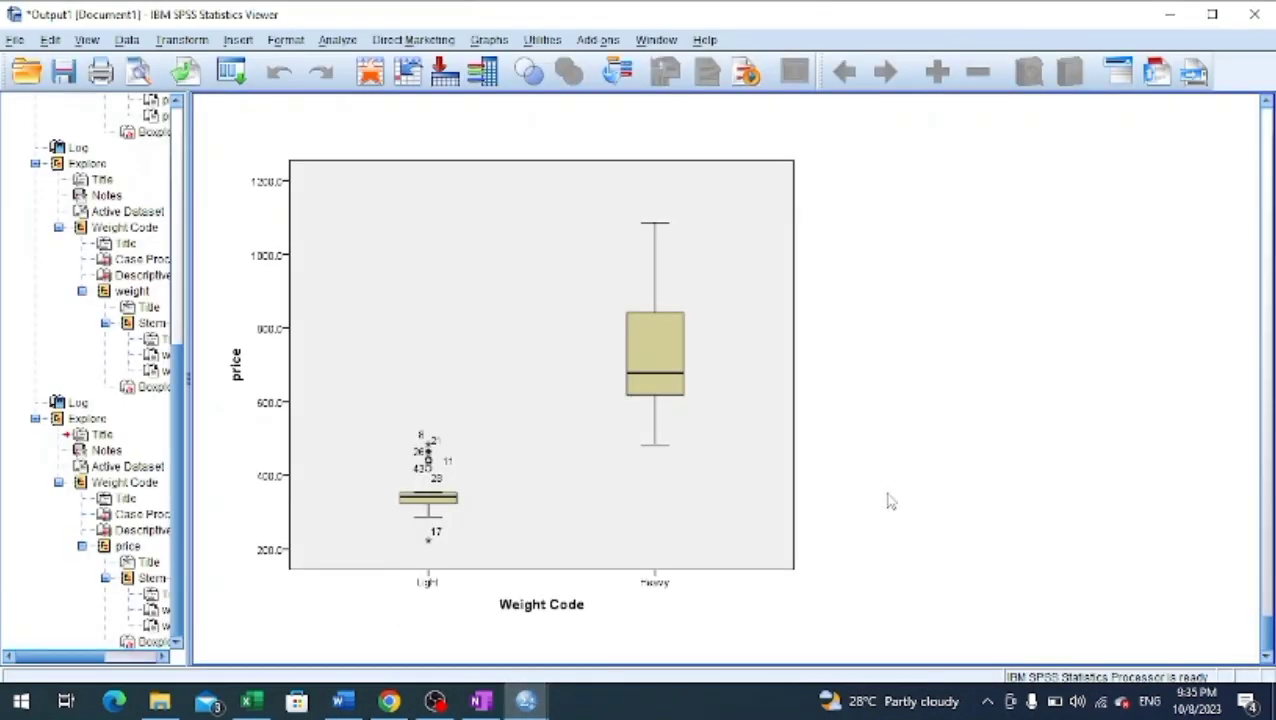
Compare the price Descriptives of light and heavy rings, including mean, median, standard deviation, range, skewness and kurtosis
scroll(936, 508, "up", 10)
scroll(936, 508, "up", 10)
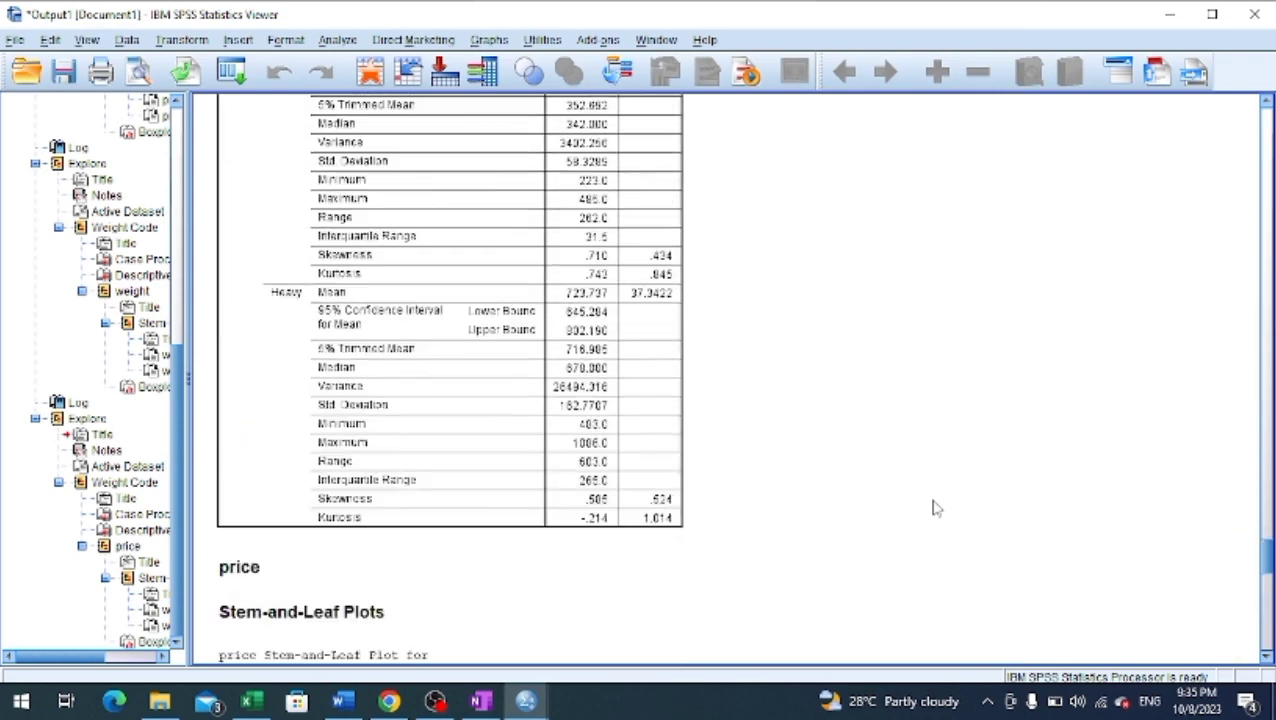
scroll(930, 511, "down", 2)
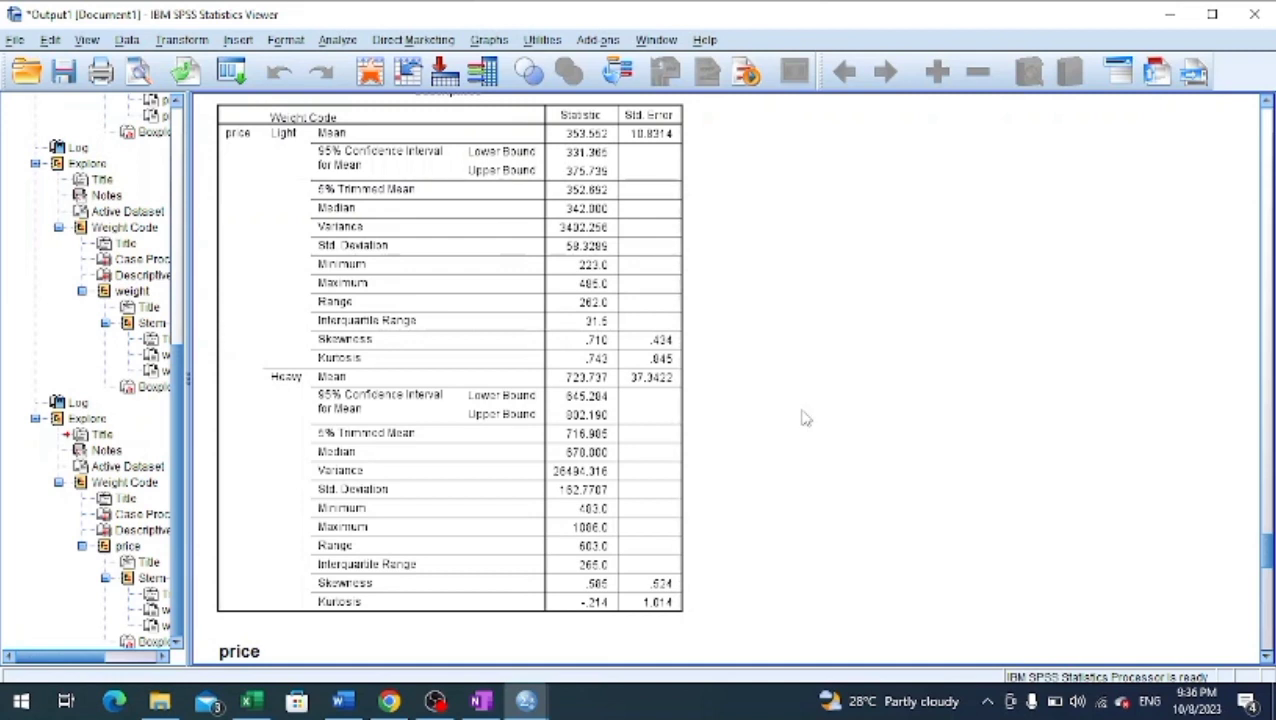
mouse_move(445, 705)
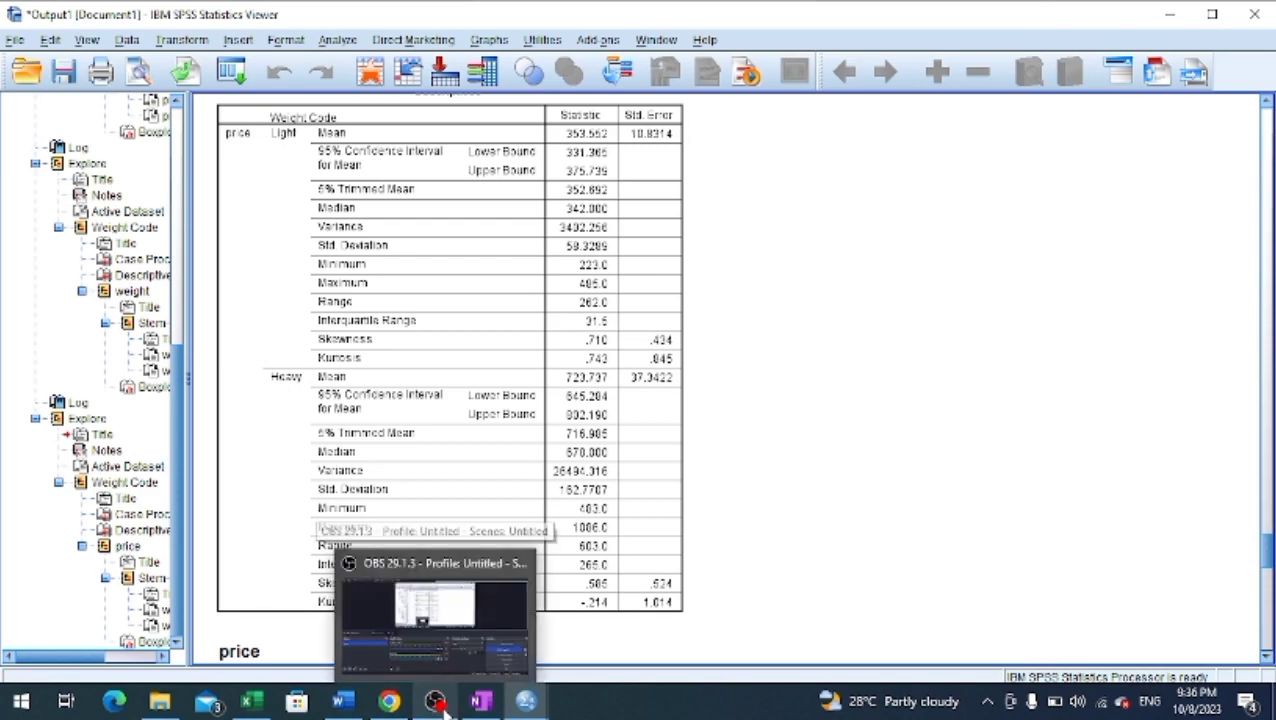